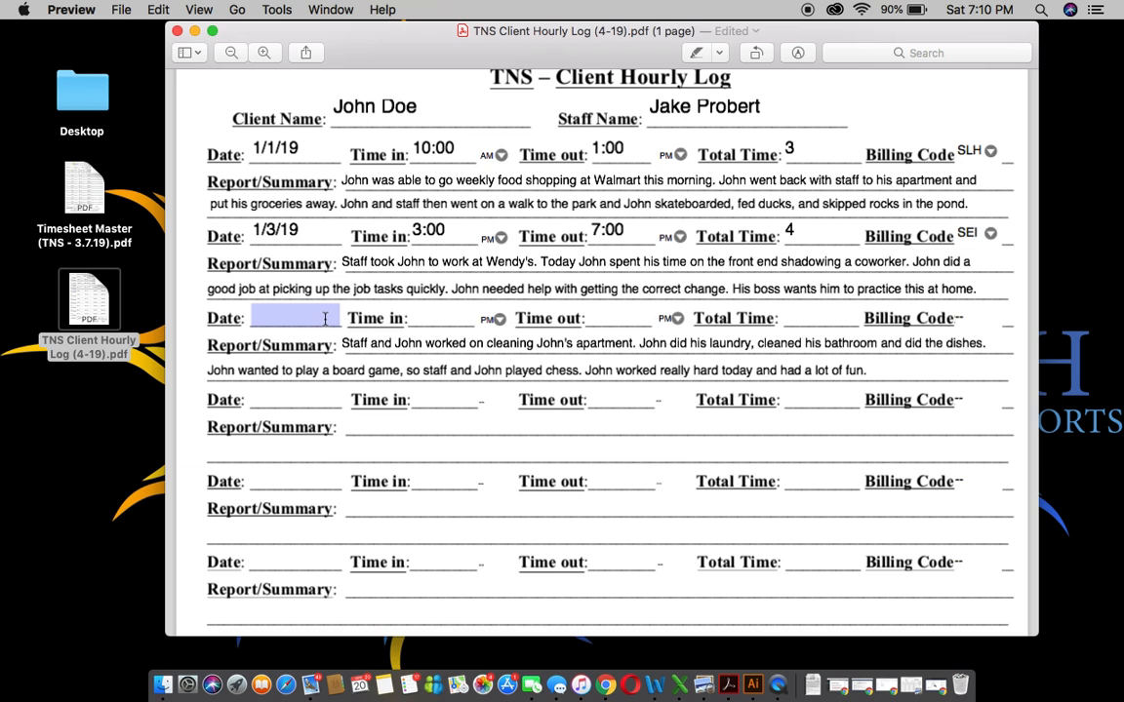
Step: Enter the third entry's date 1/3/19, time in 7:00 and time out 10:00
click(324, 319)
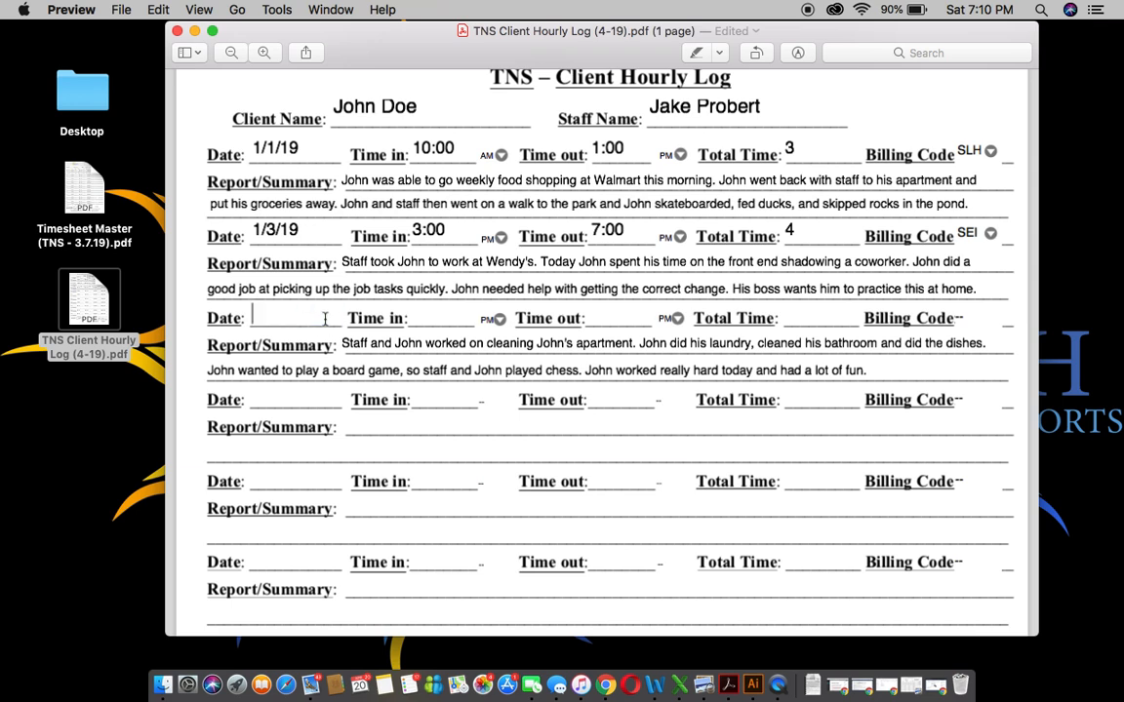
text(1/3/19)
click(427, 310)
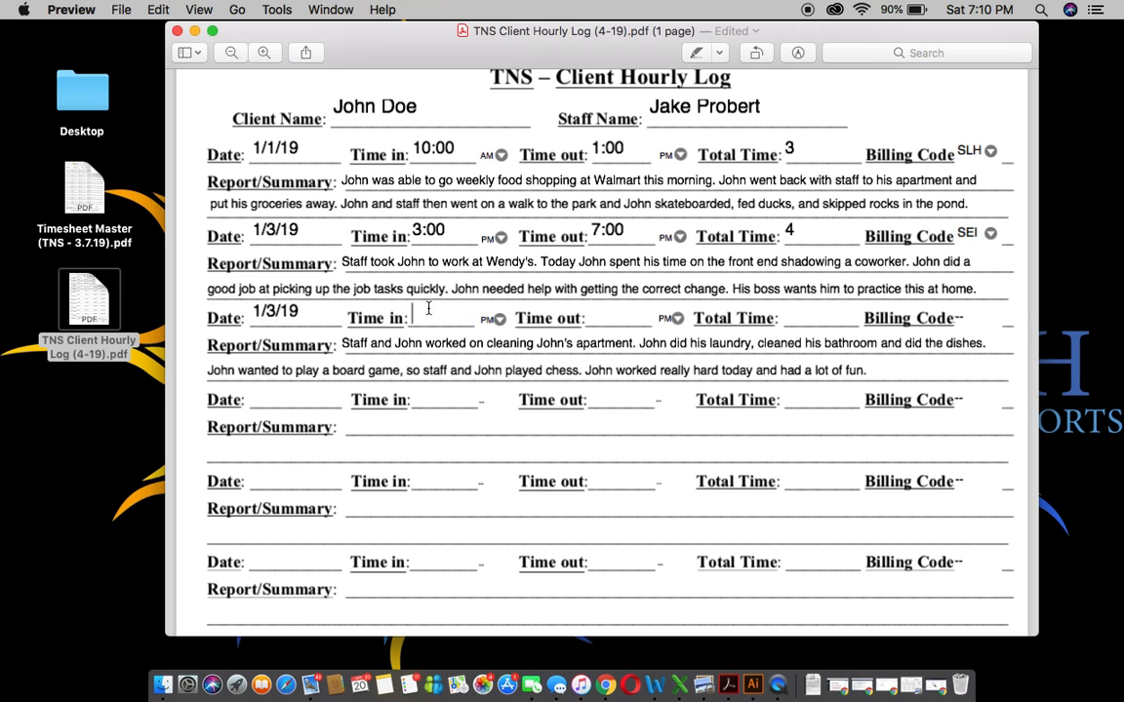
text(6)
key(BackSpace)
text(7:00)
click(616, 318)
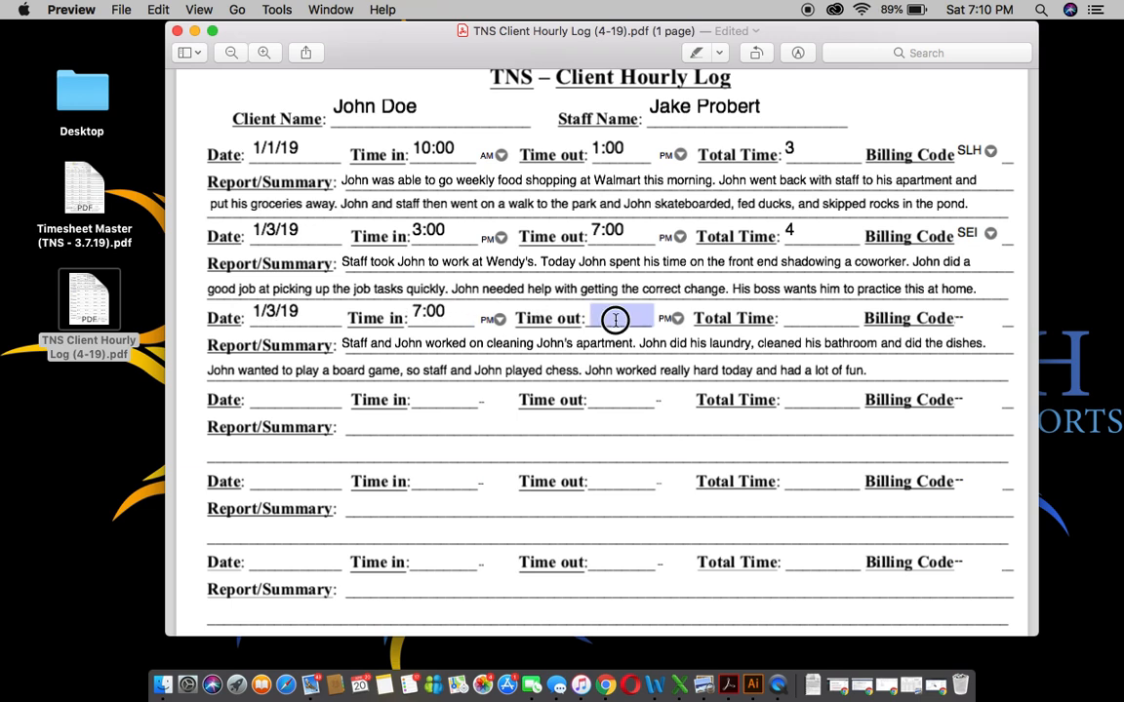
text(10:00)
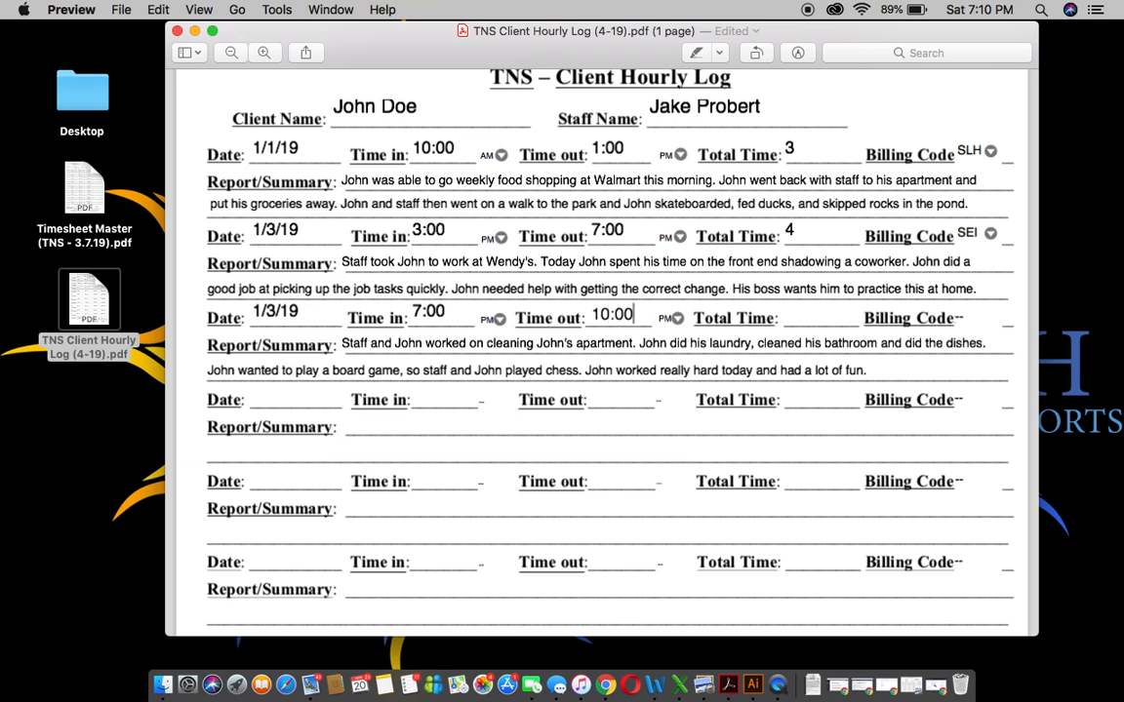
Step: Give the third entry a total time of 3 and billing code SLH
click(790, 316)
text(3)
click(973, 316)
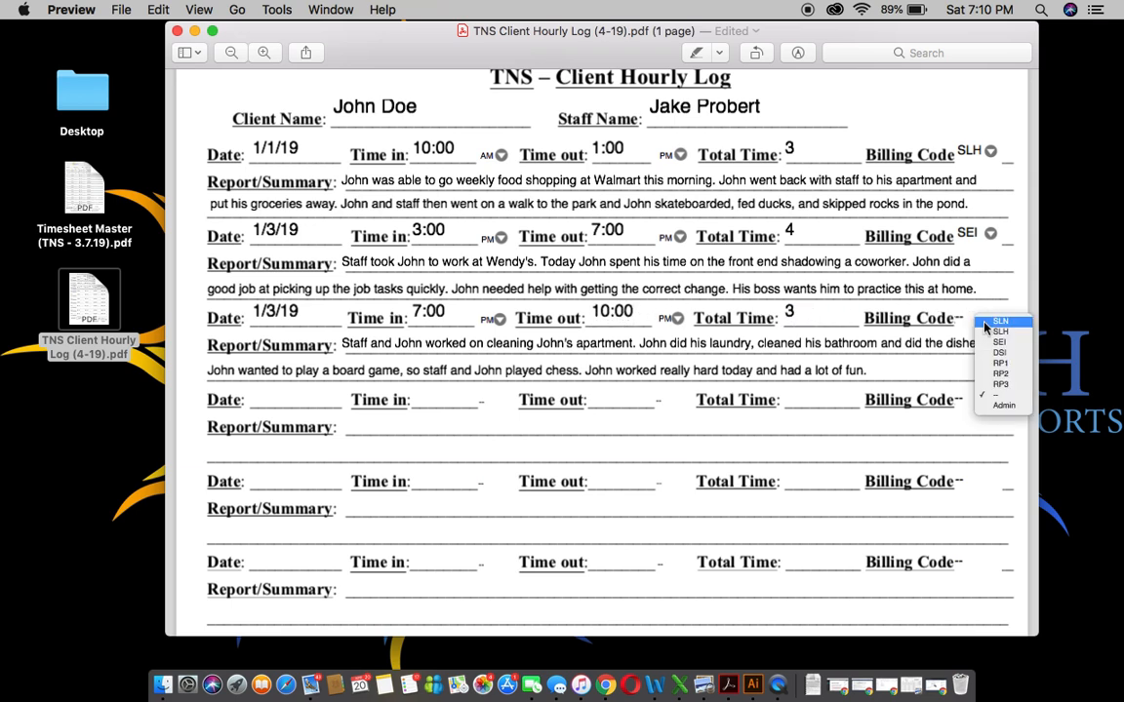
click(902, 304)
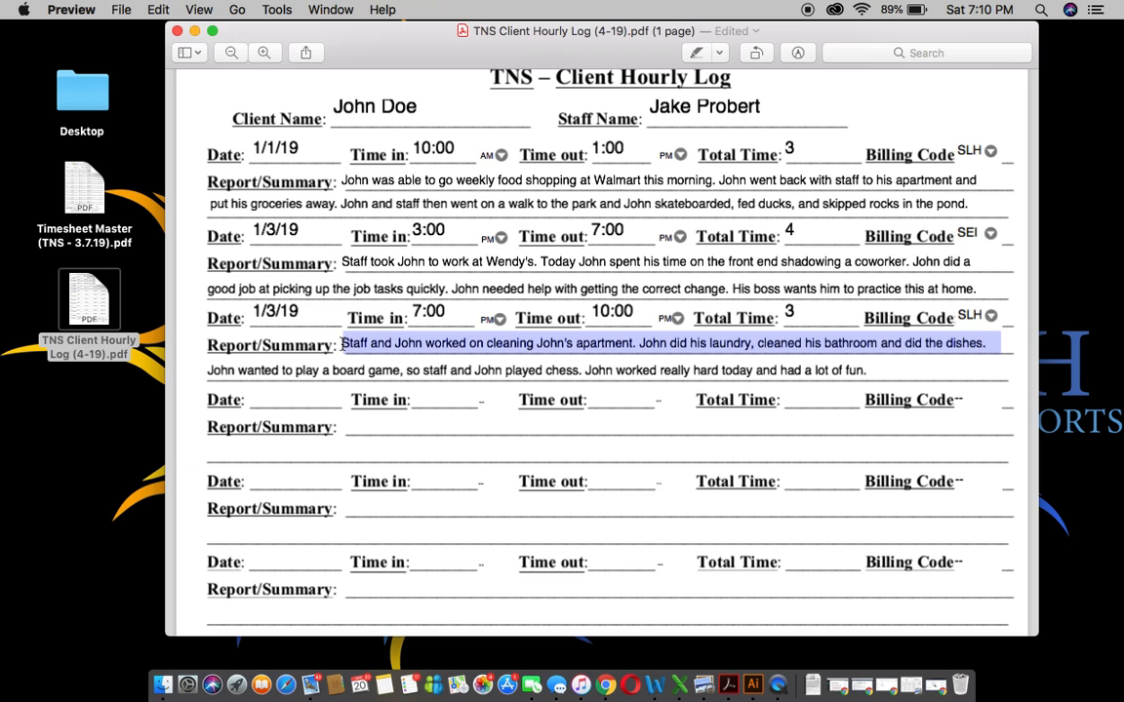
scroll(501, 492, up, 2)
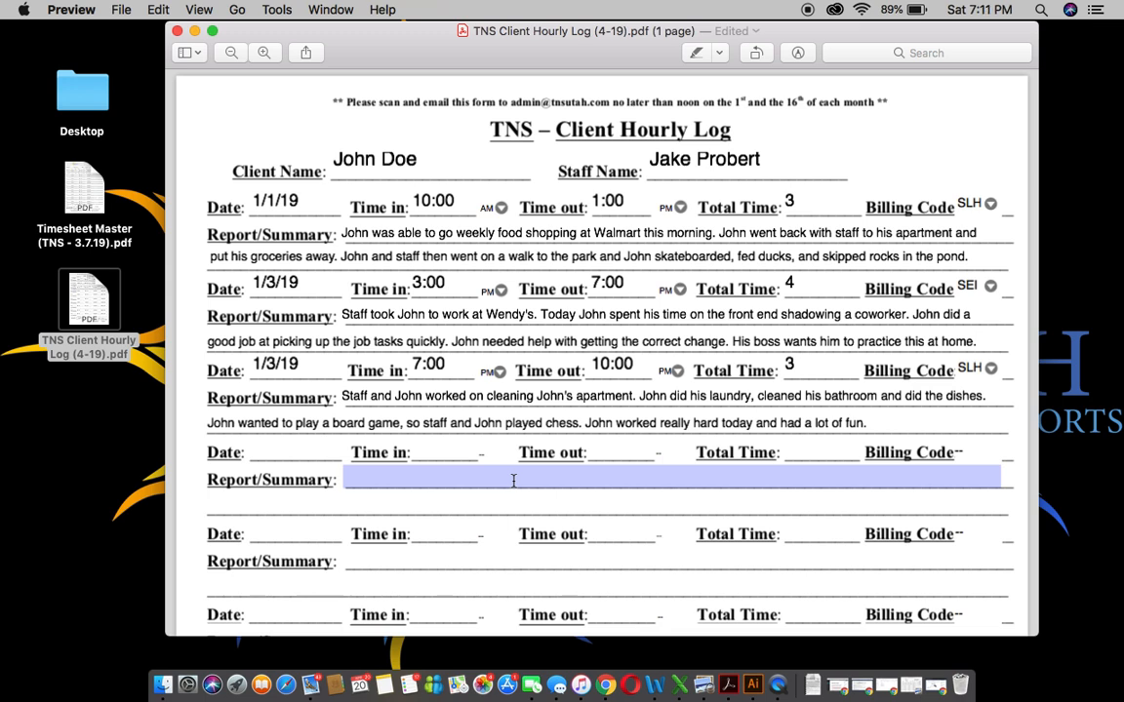
Step: Scroll down to the staff signature and billing totals area and focus the signature field
scroll(513, 481, down, 10)
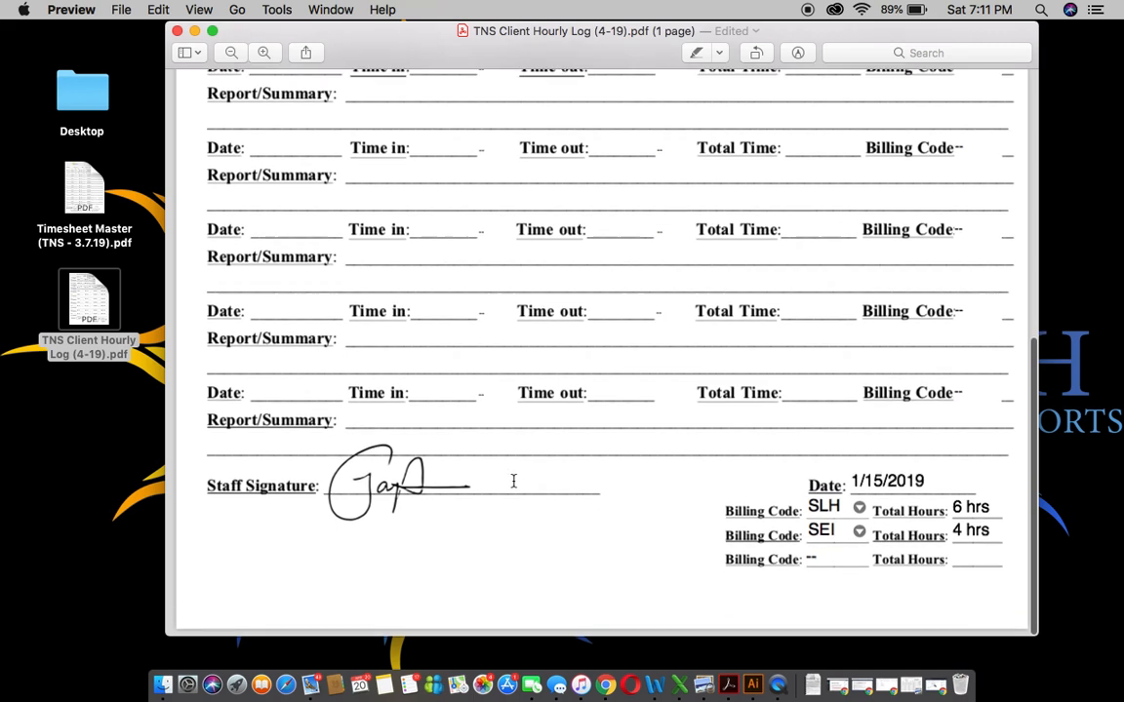
click(514, 481)
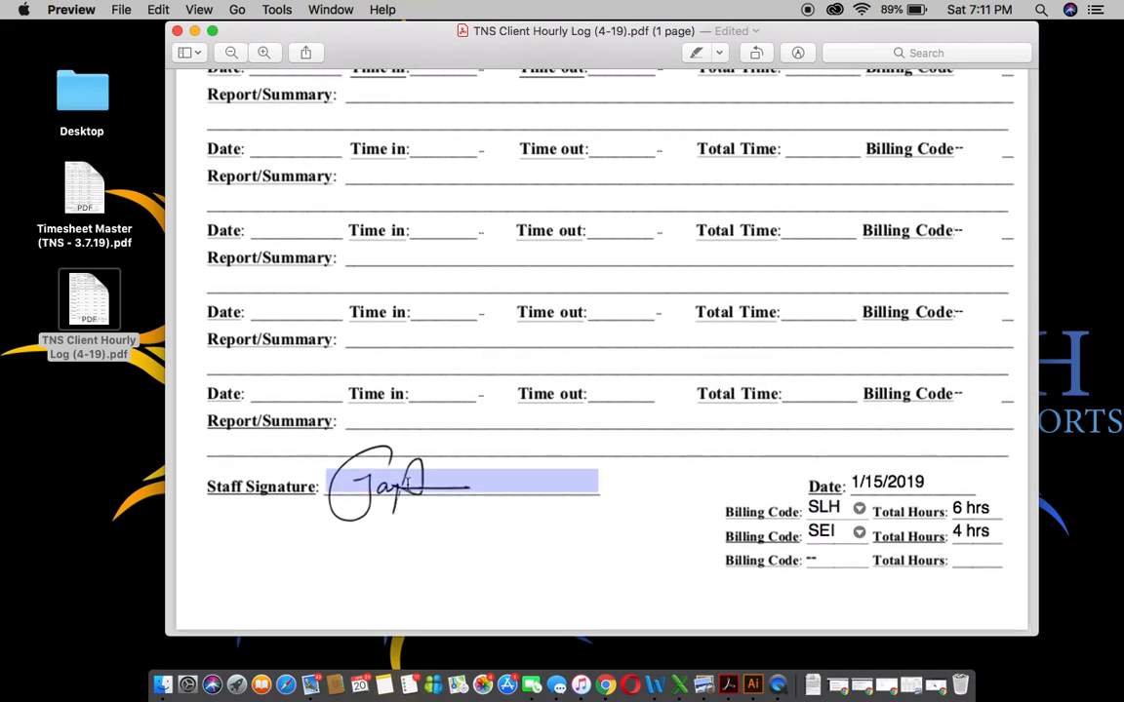
Step: Type the staff member's name into the signature field, then clear it again
click(495, 483)
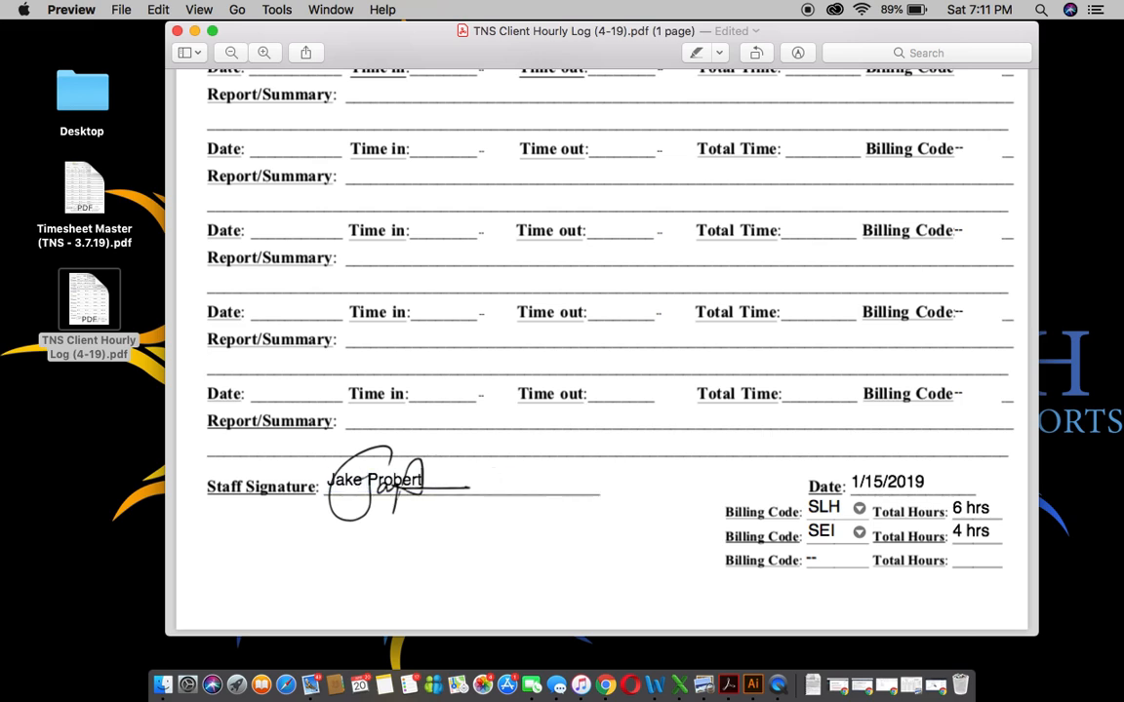
key(super+a)
key(BackSpace)
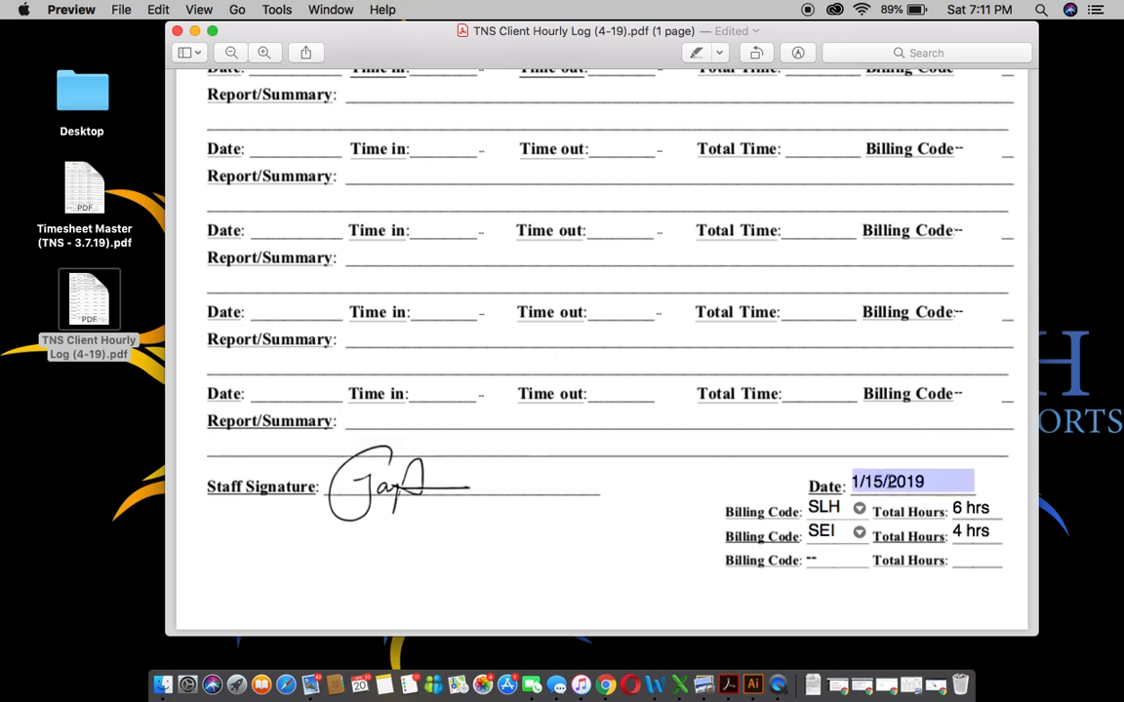
Step: Replace the bottom date 1/15/2019 with 1/16/2019
double_click(881, 480)
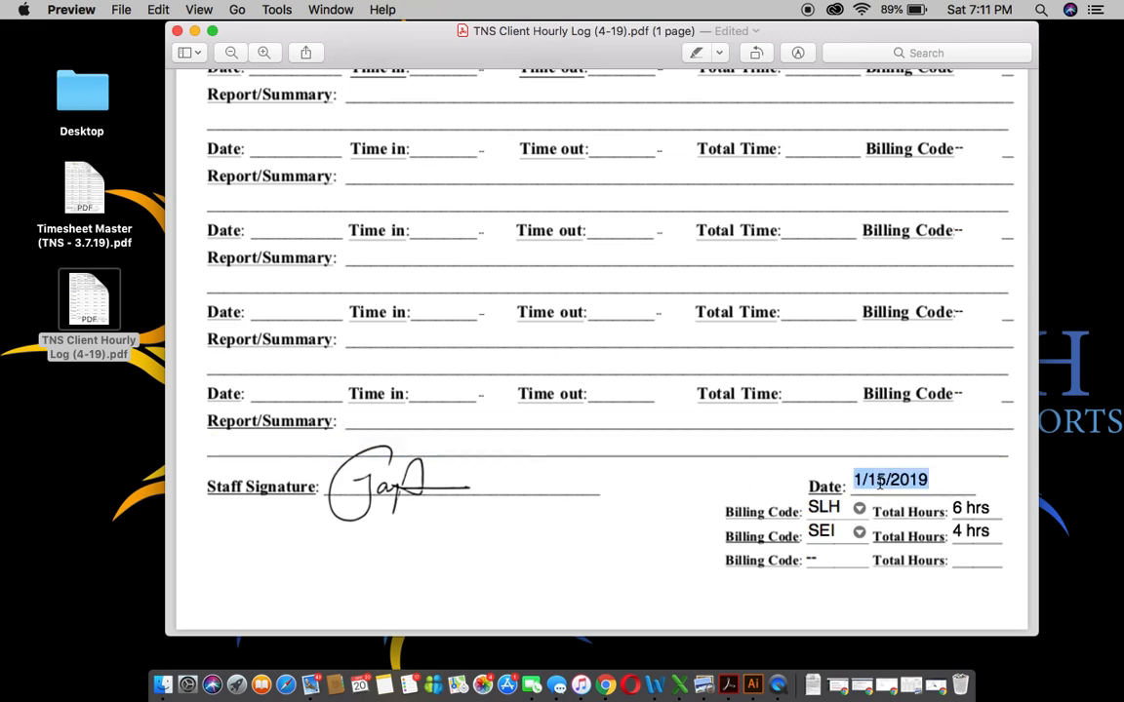
text(1/16/2019)
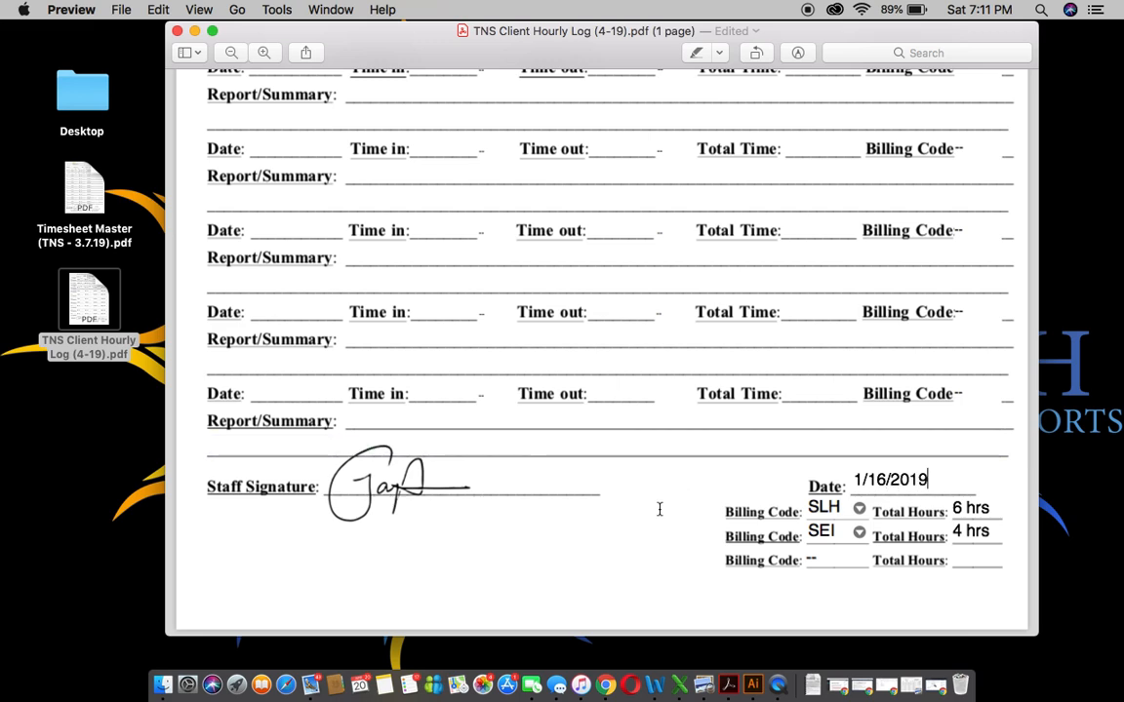
scroll(659, 509, up, 1)
click(659, 509)
scroll(676, 494, down, 2)
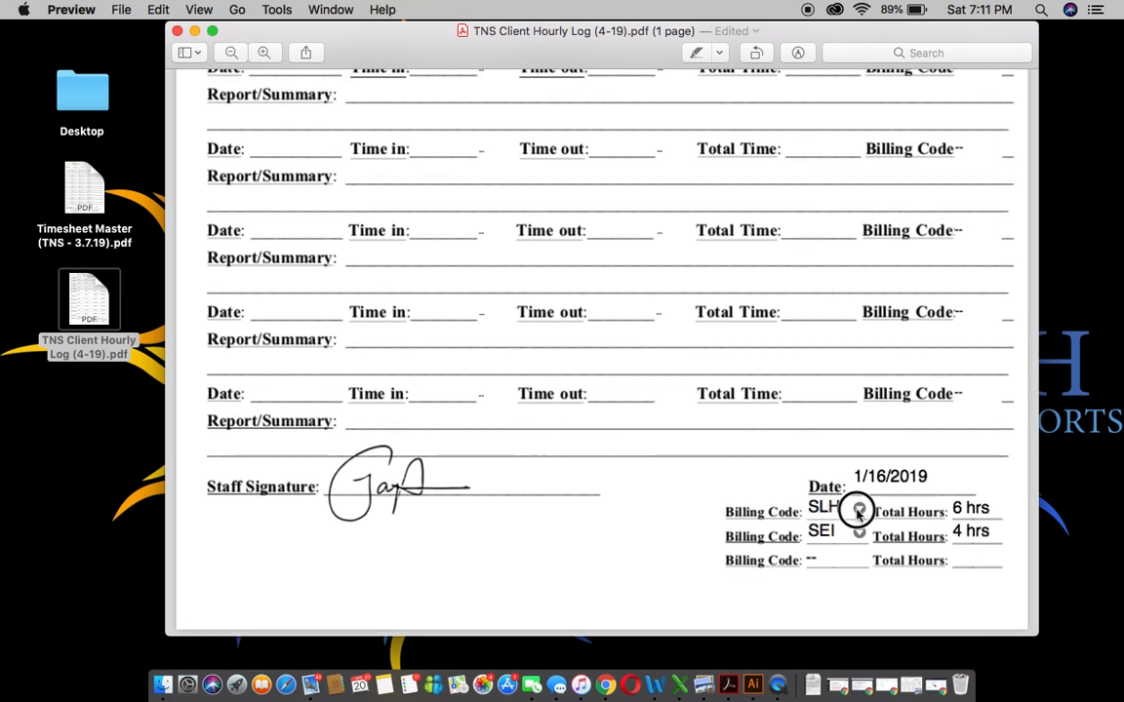
Step: Try the first billing code options, leaving it set to SLH
click(859, 509)
click(885, 528)
click(861, 508)
click(891, 512)
click(859, 508)
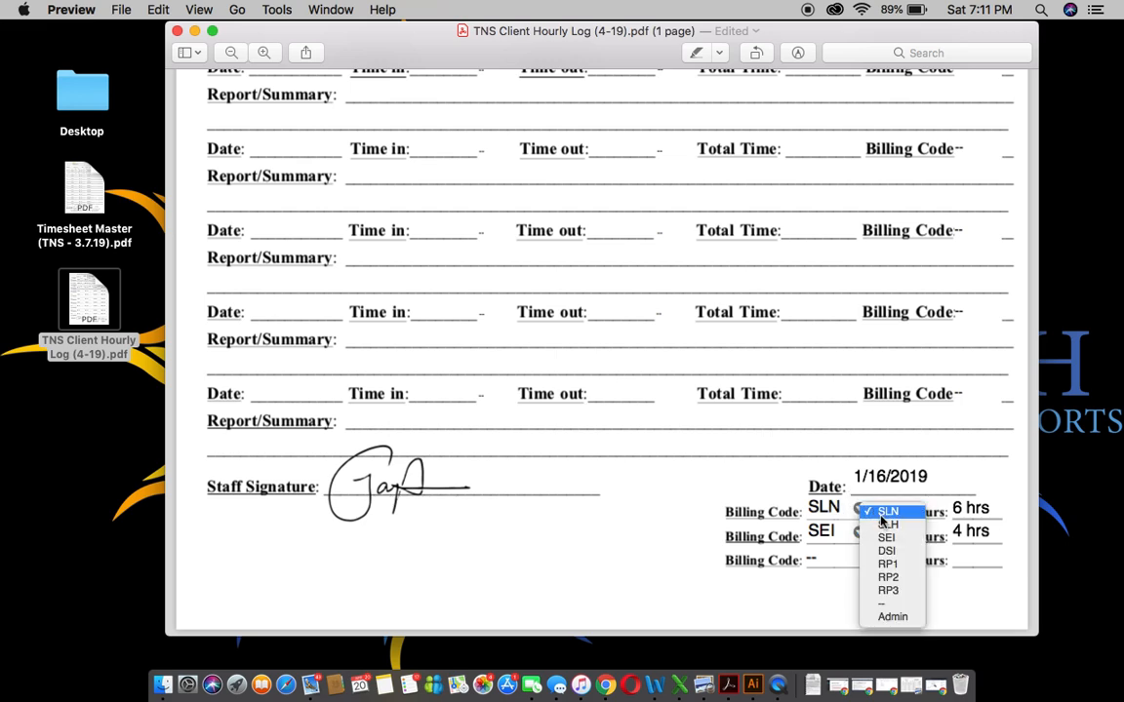
click(883, 518)
click(859, 508)
click(880, 527)
scroll(627, 529, up, 1)
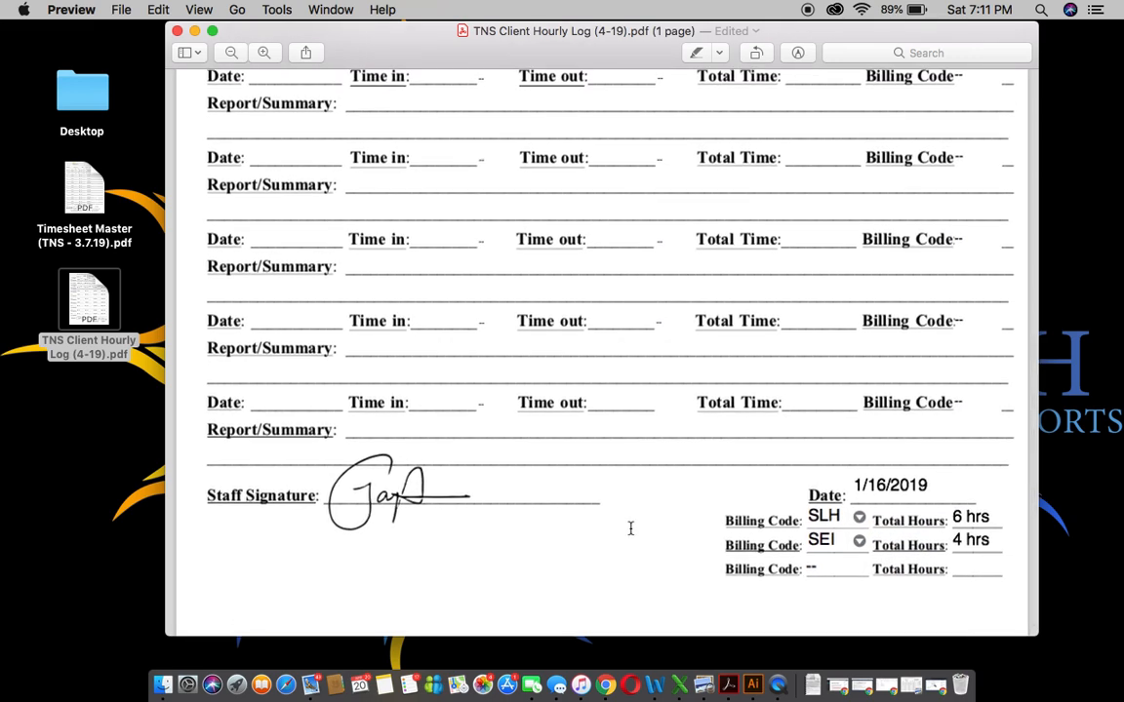
Step: Check the first total of 6 hrs and keep SEI as the second billing code
click(976, 519)
scroll(860, 504, up, 10)
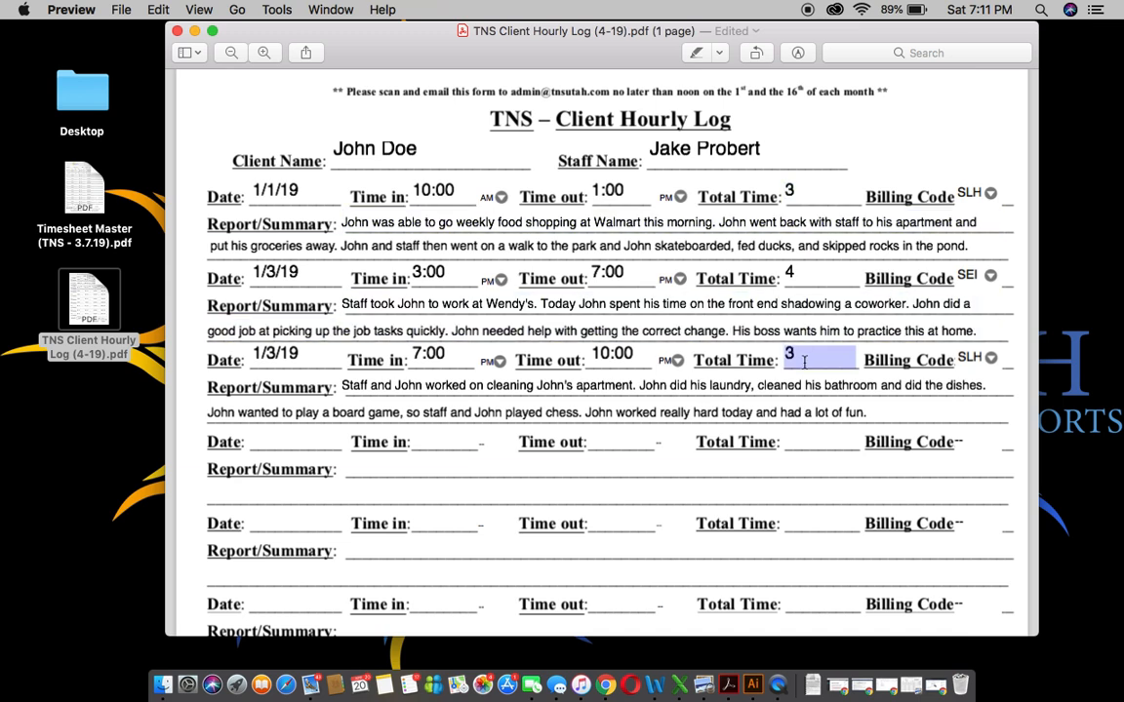
scroll(804, 361, down, 10)
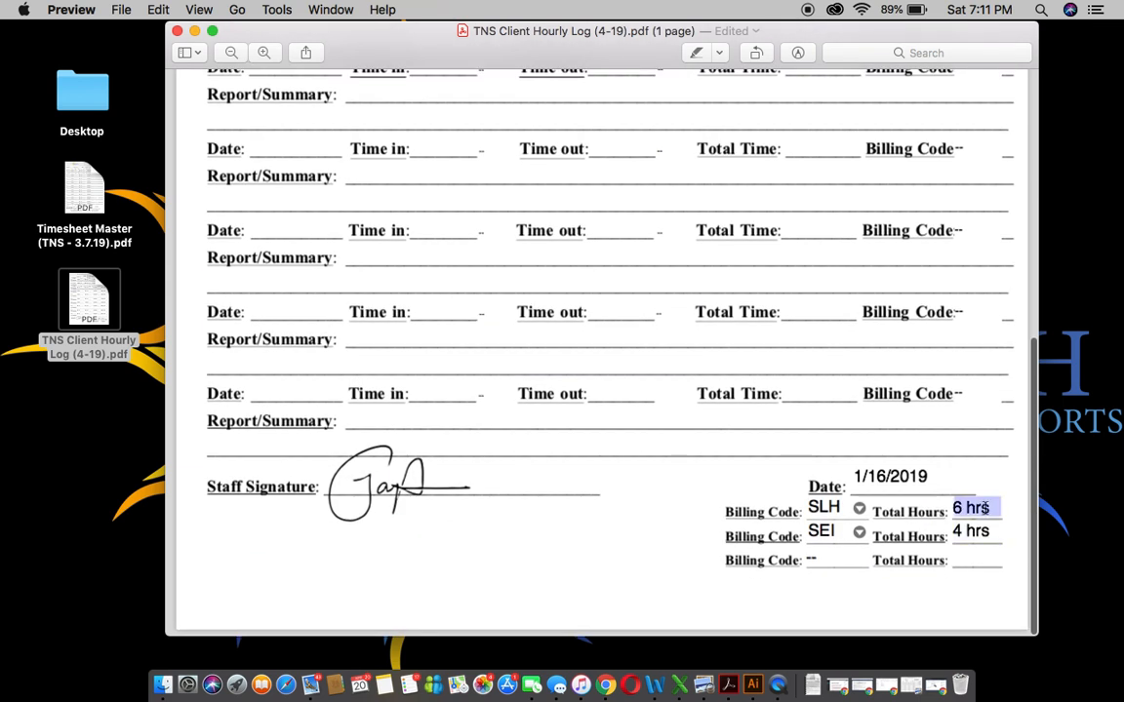
click(858, 533)
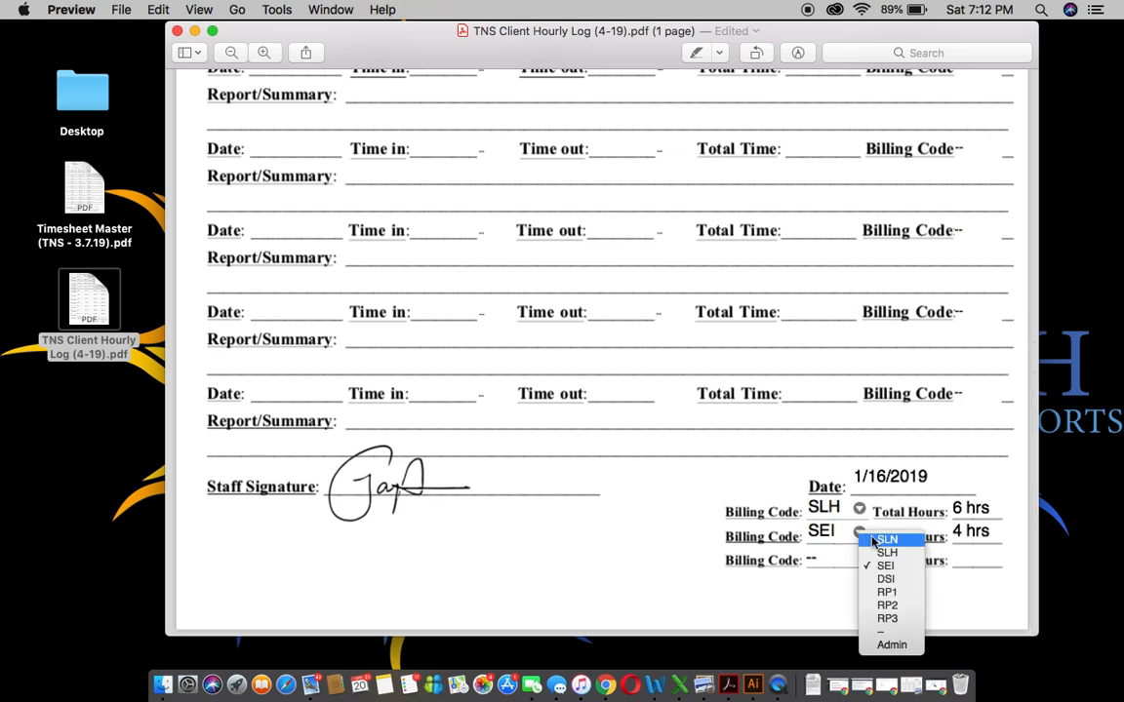
click(840, 541)
key(Tab)
key(Tab)
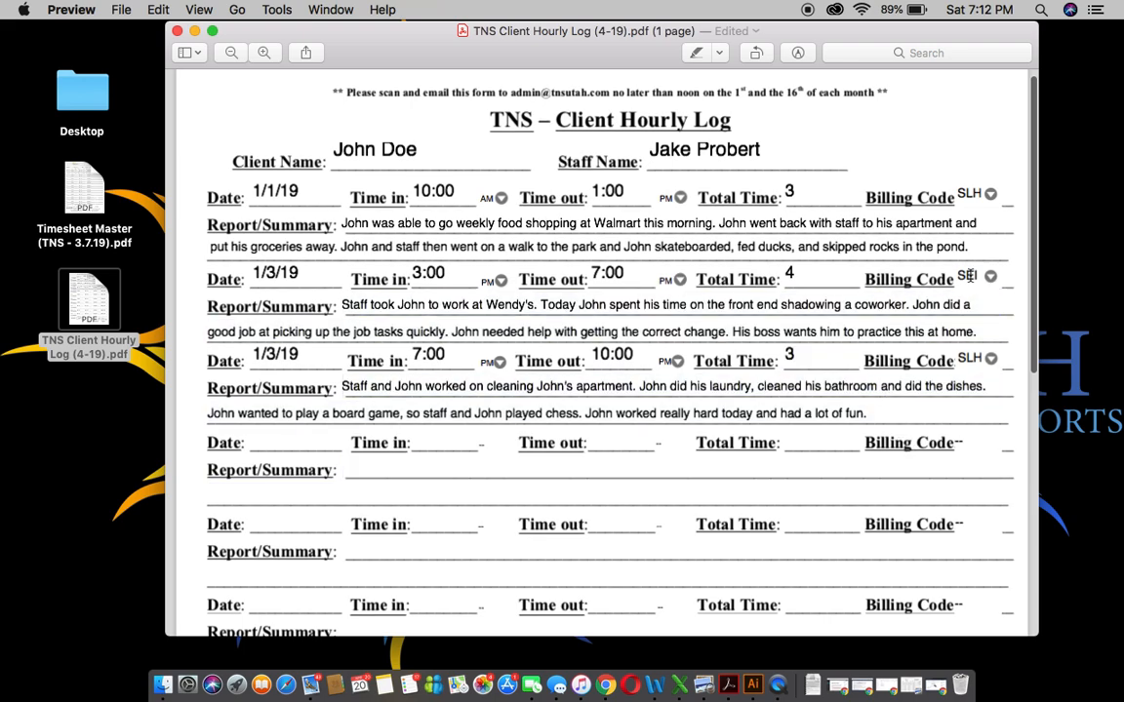
Step: Select the second entry's Total Time value and scroll back through the form
click(795, 273)
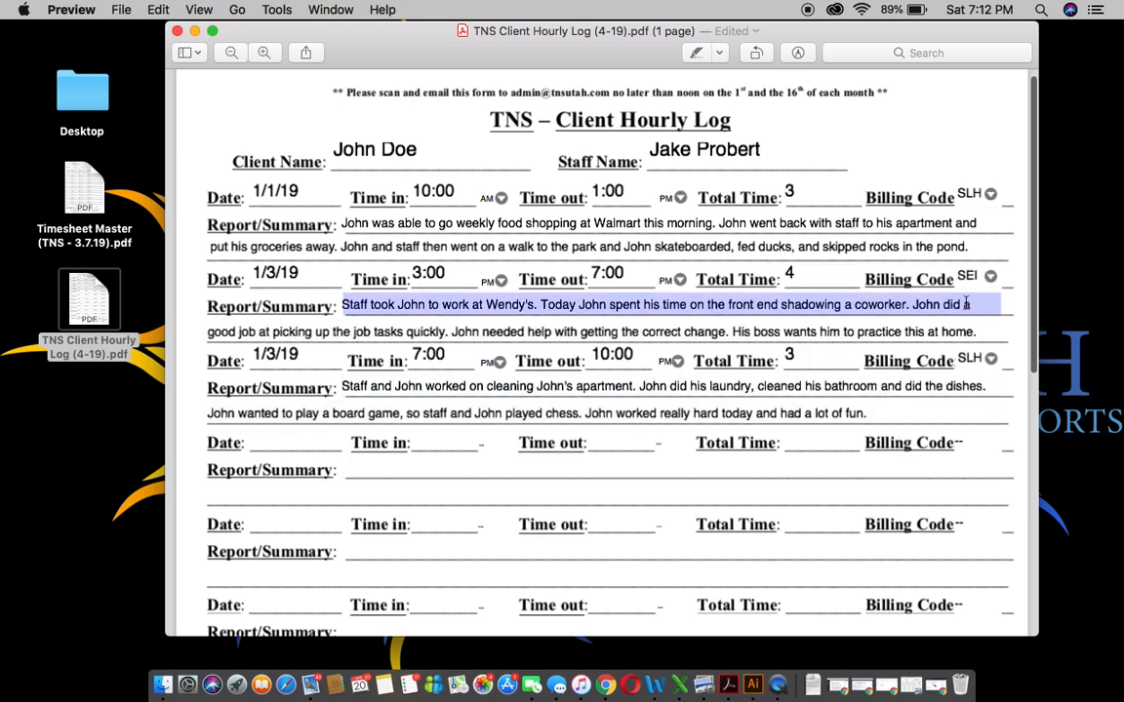
scroll(939, 351, down, 10)
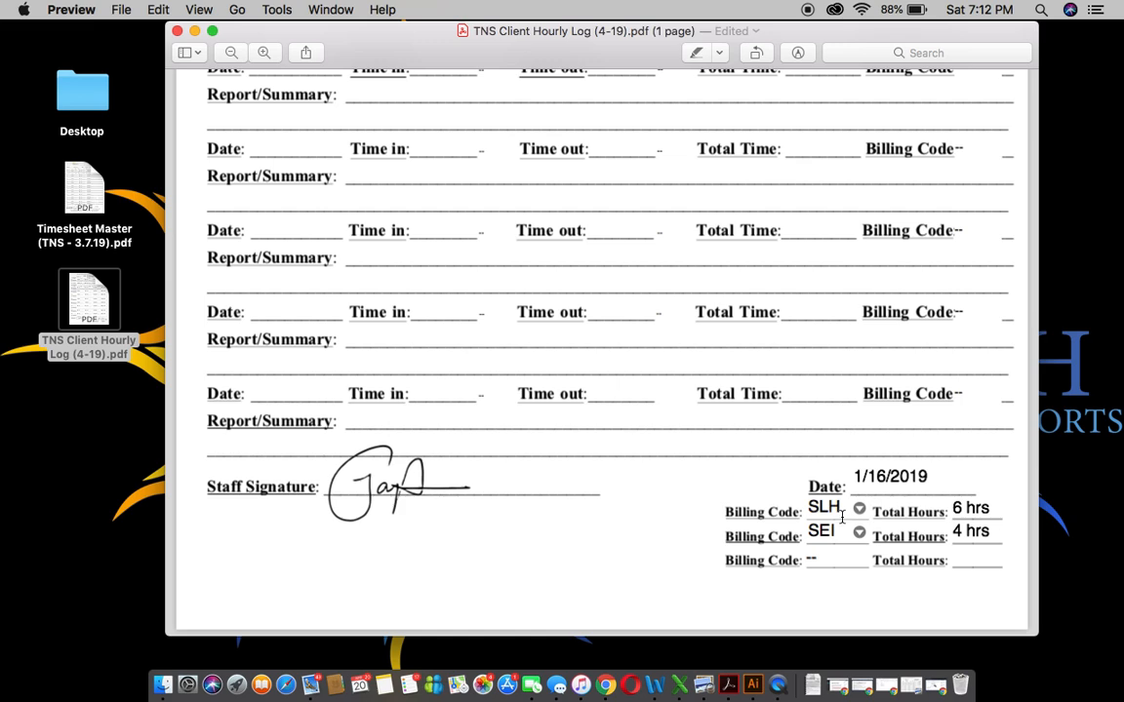
scroll(730, 527, up, 10)
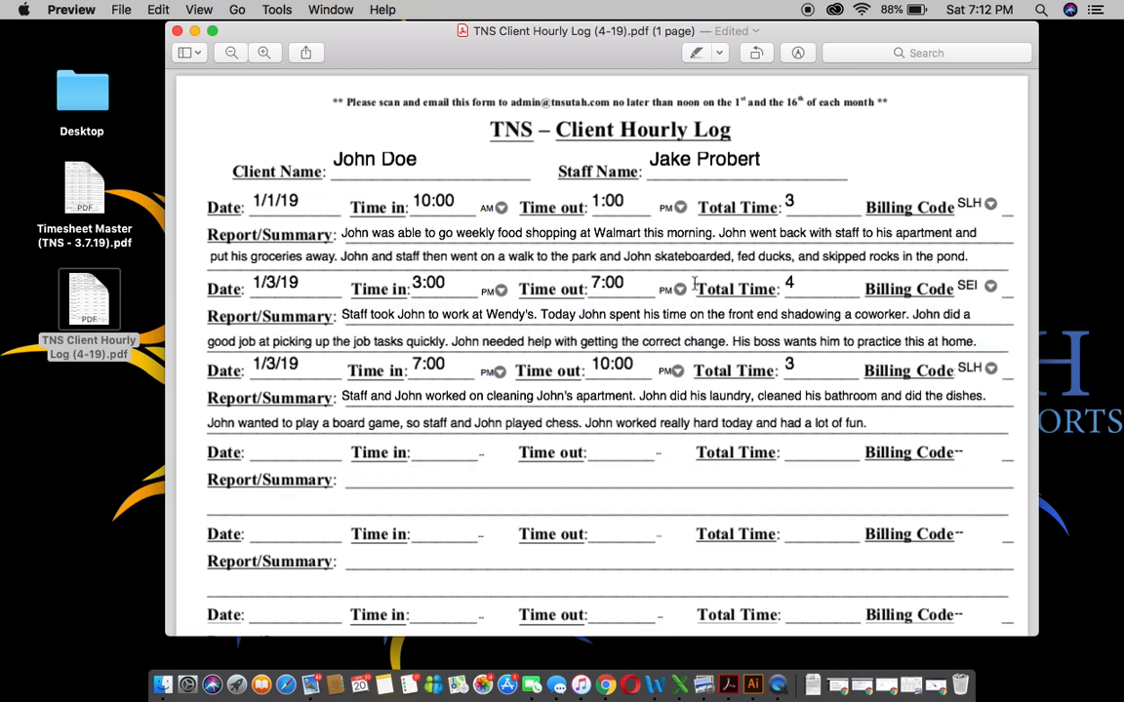
scroll(892, 140, down, 1)
Step: Duplicate the log, naming it with the staff name, client name and 1/1/15 - 1/15/19
scroll(892, 139, down, 5)
scroll(893, 140, up, 7)
click(121, 12)
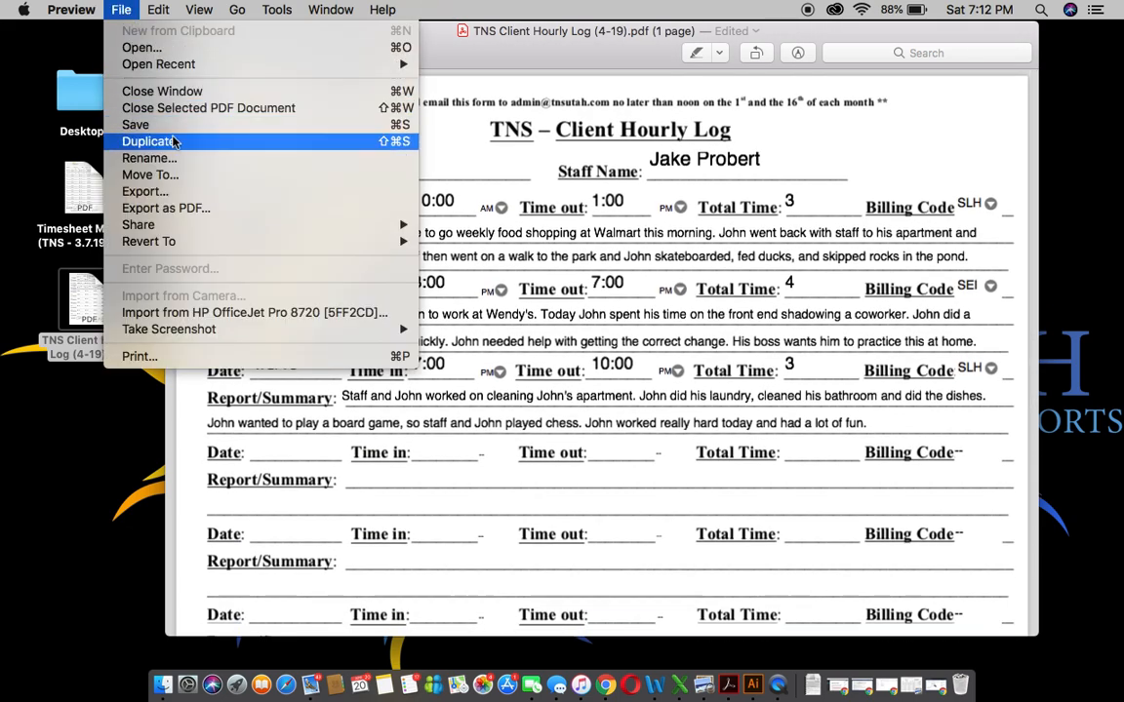
click(195, 209)
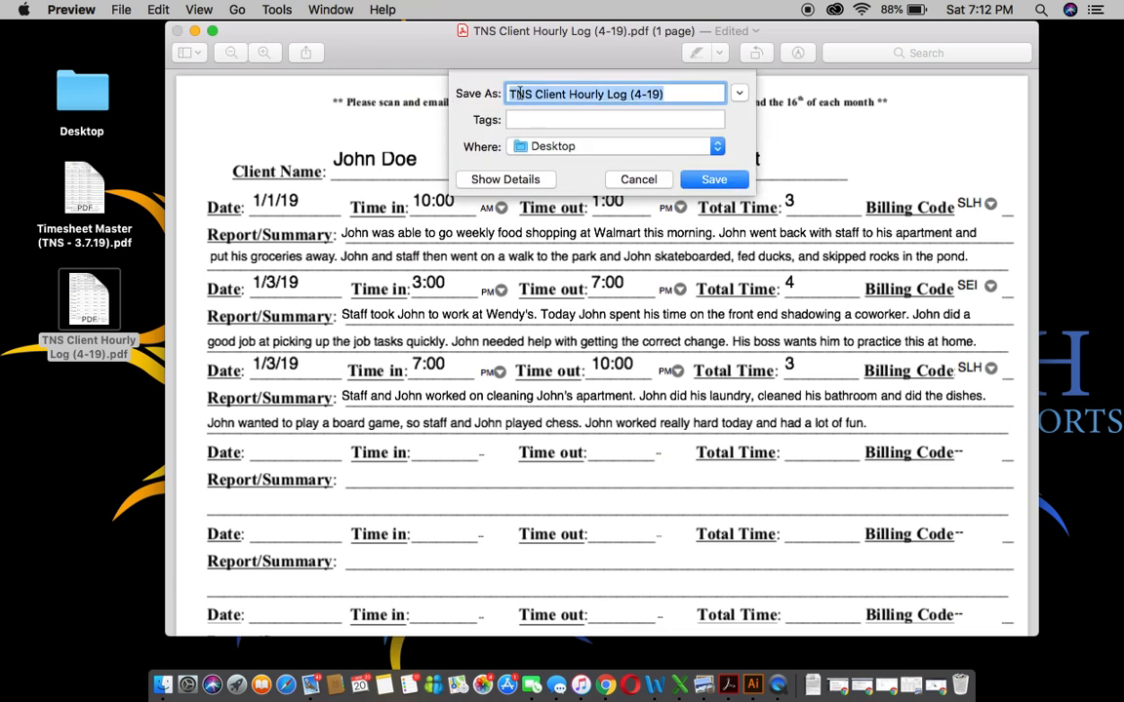
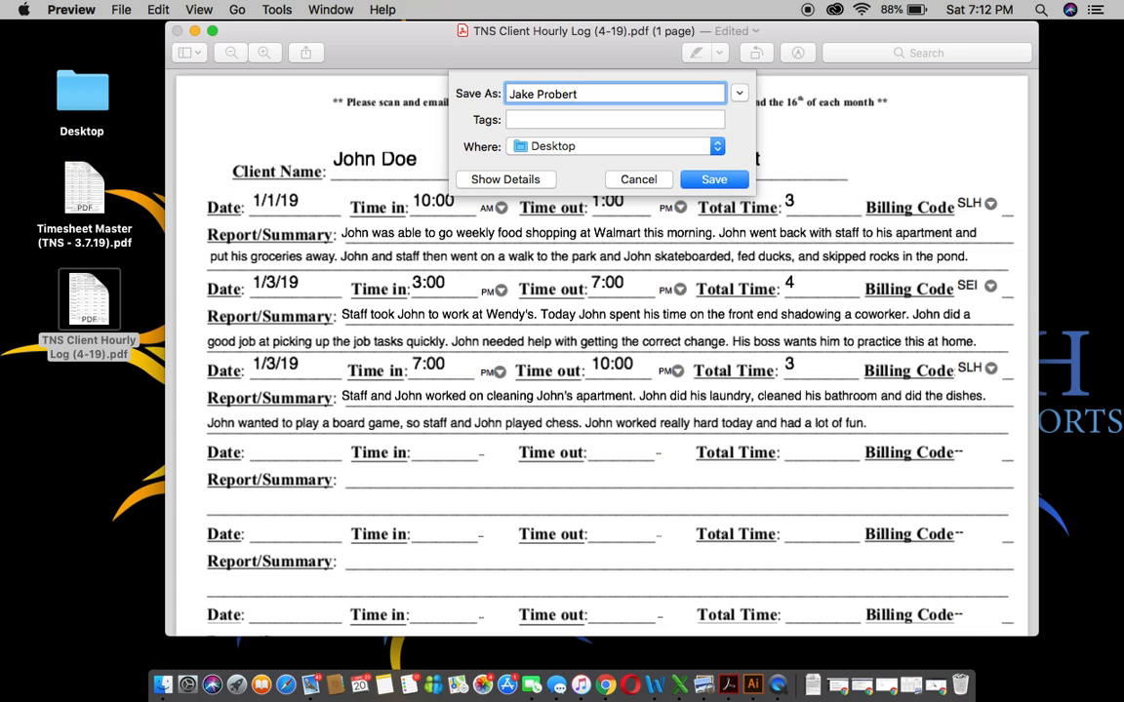
text( - John CHL - 1/1/15 )
text(- 1/15/19)
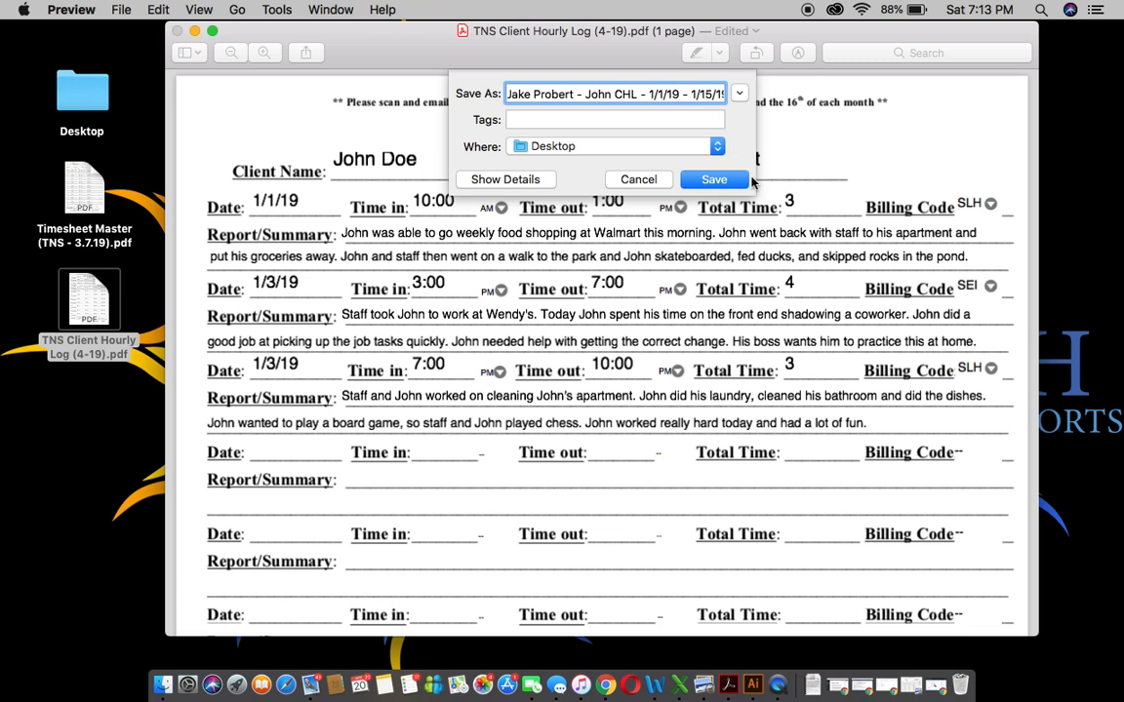
Step: Save the copy to the Desktop, minimize the log window, and reposition the new PDF icon
click(731, 181)
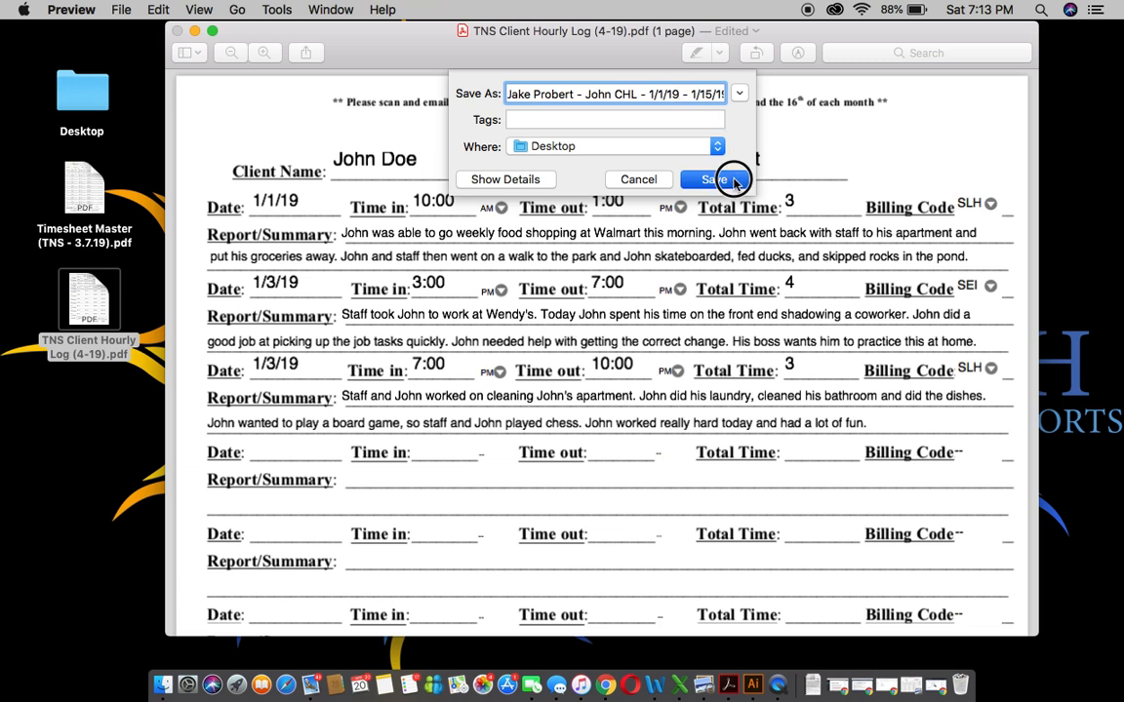
click(194, 31)
drag(1072, 53, 974, 113)
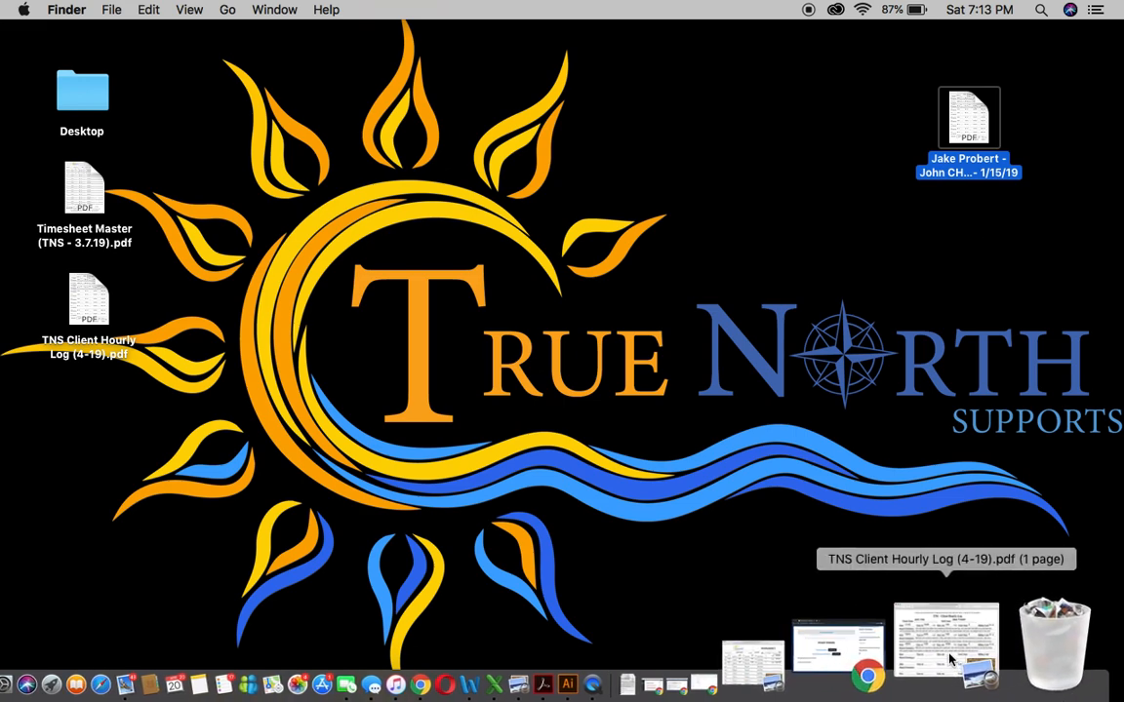
Step: Restore the Timesheet Master and Client Hourly Log windows and arrange them side by side
click(871, 651)
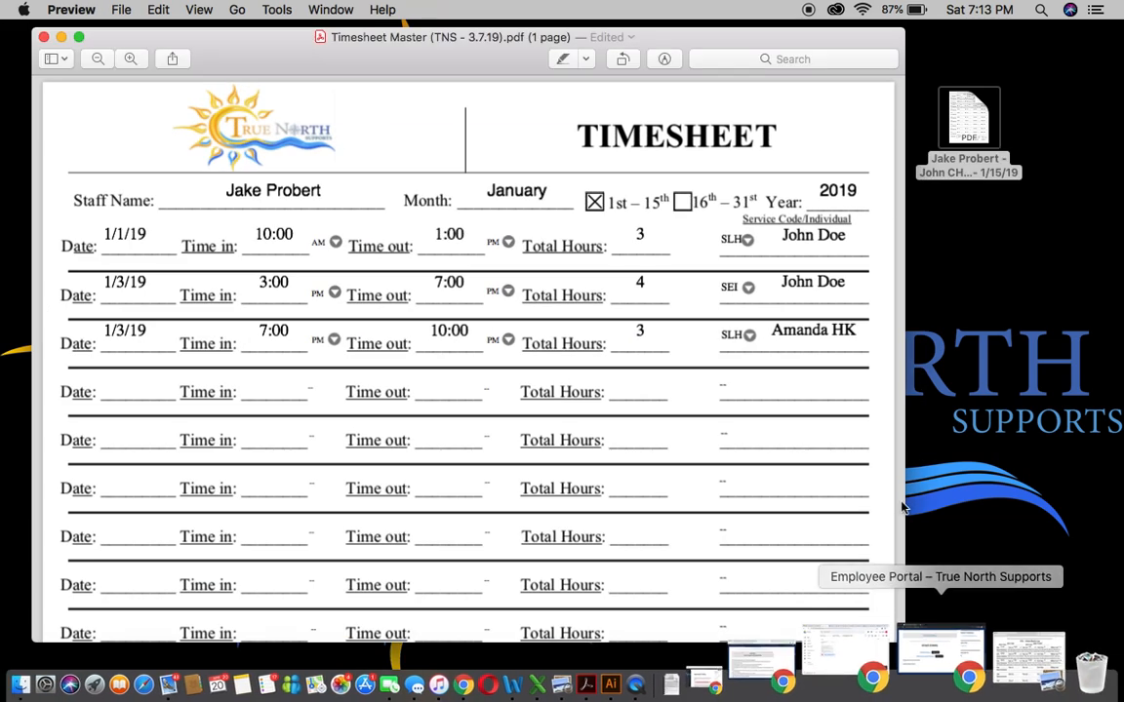
drag(731, 37, 664, 7)
click(965, 115)
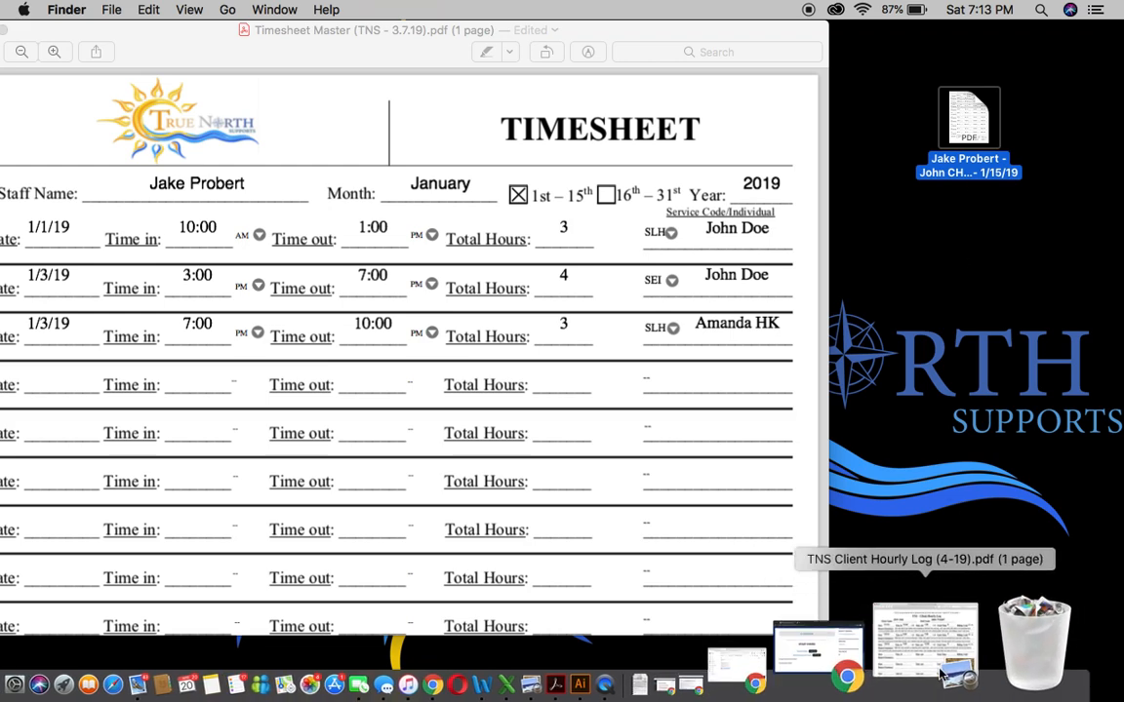
click(936, 671)
drag(326, 35, 672, 32)
drag(372, 20, 486, 19)
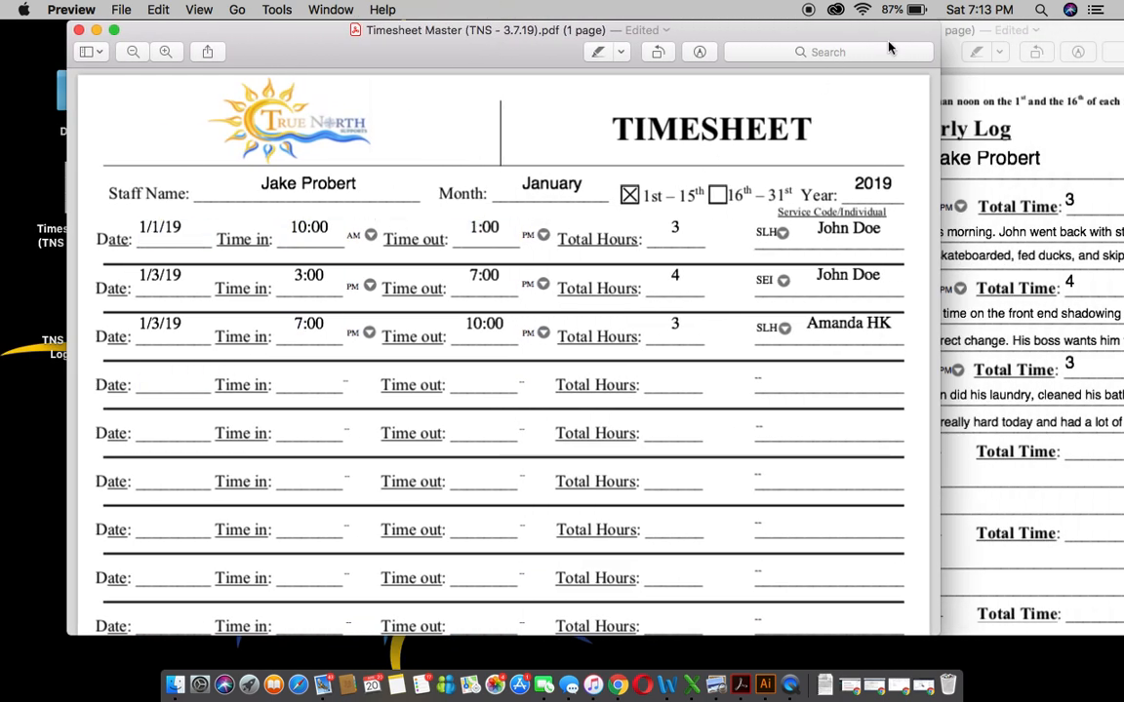
Step: Switch between the client log and timesheet to compare entries, moving the log window right
click(1066, 35)
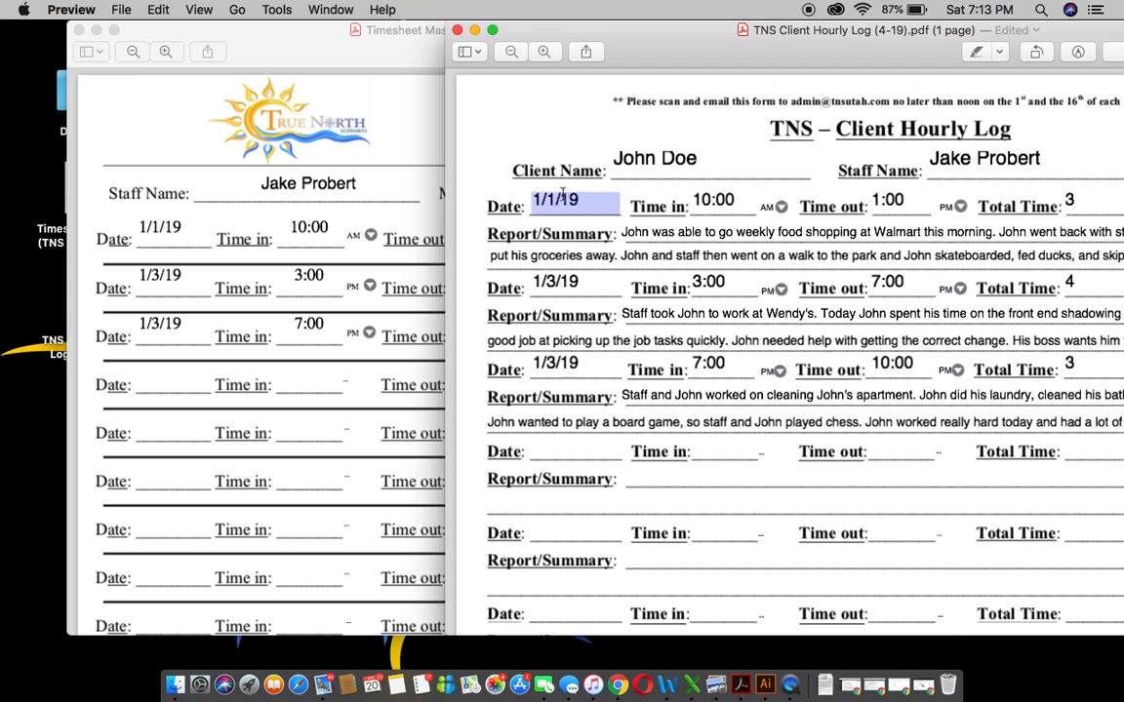
click(312, 207)
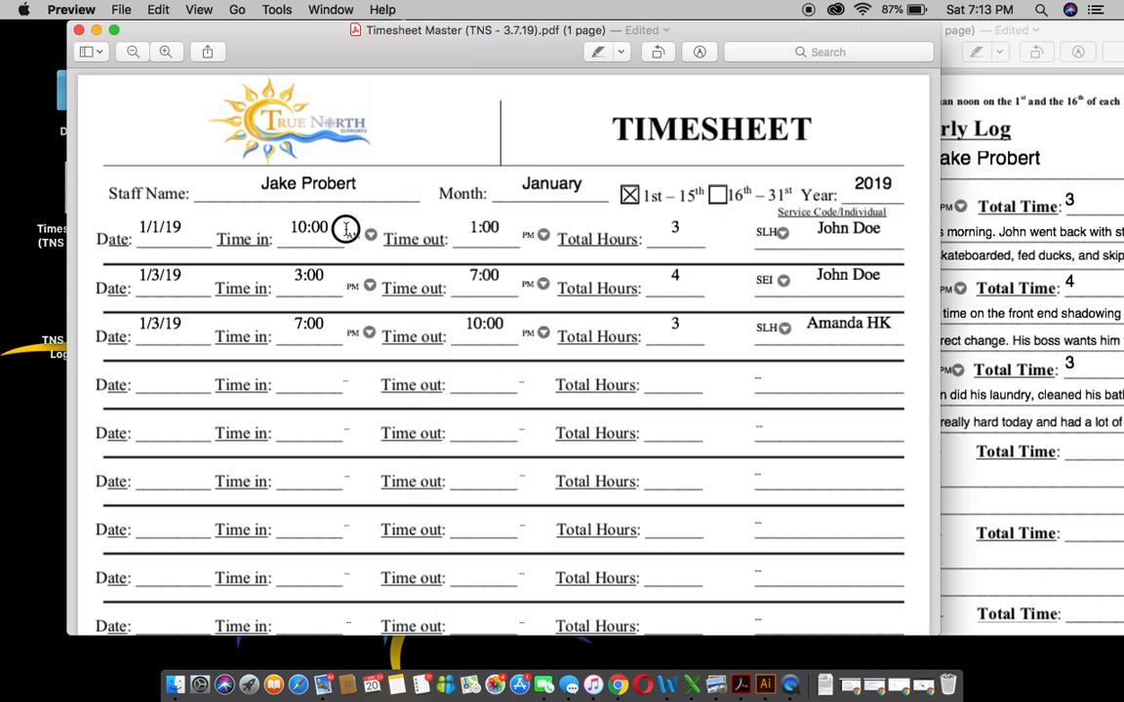
click(961, 185)
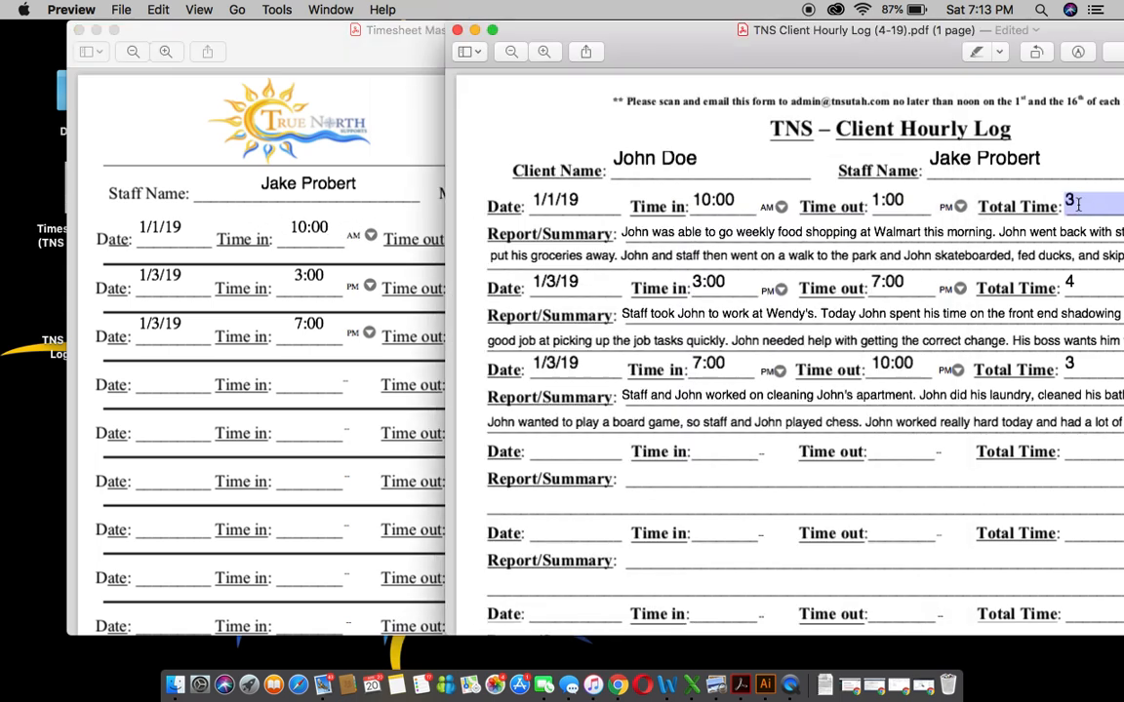
click(347, 185)
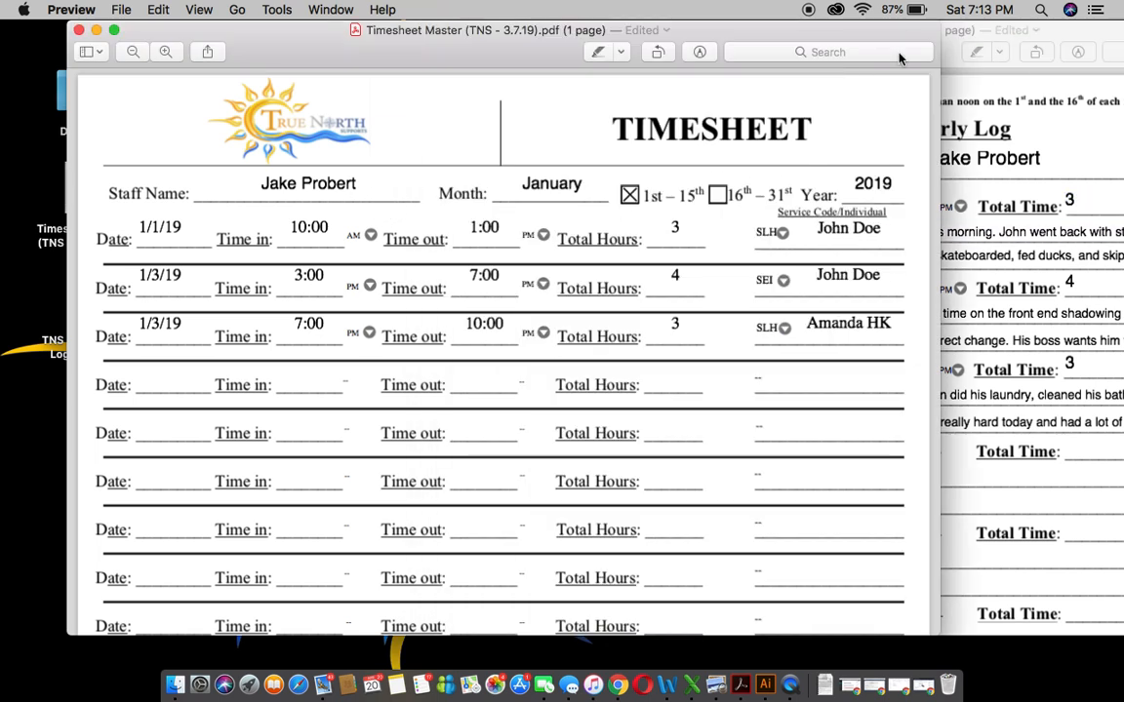
drag(1029, 32, 969, 7)
drag(312, 36, 210, 8)
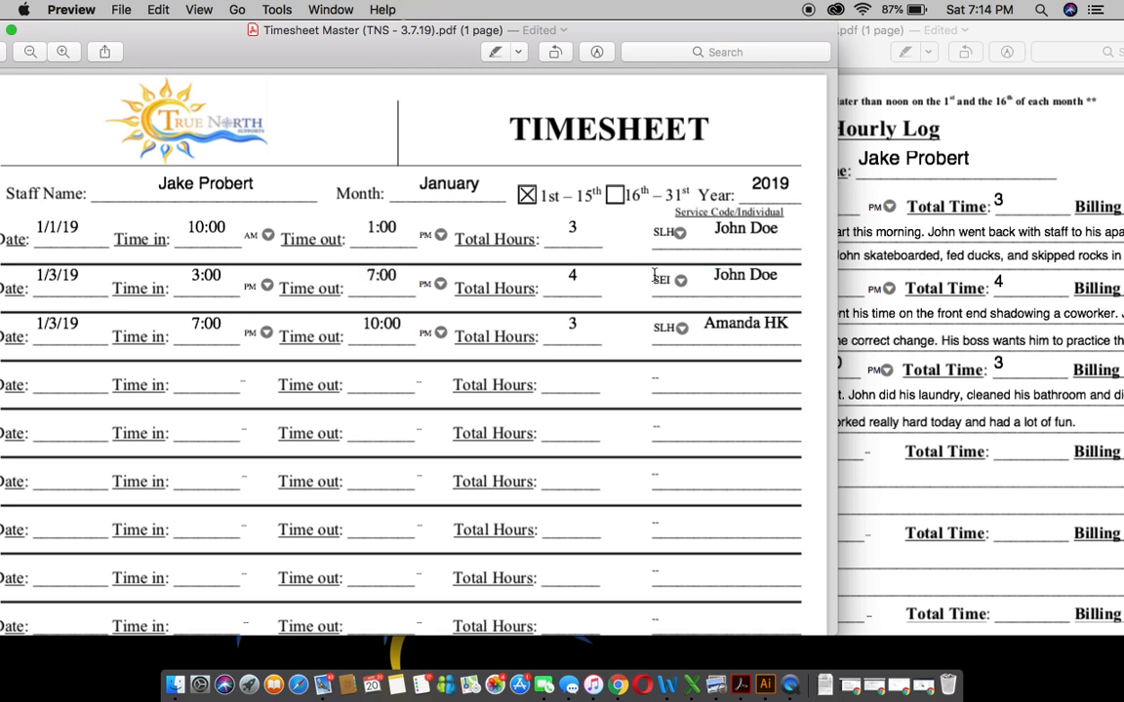
click(915, 251)
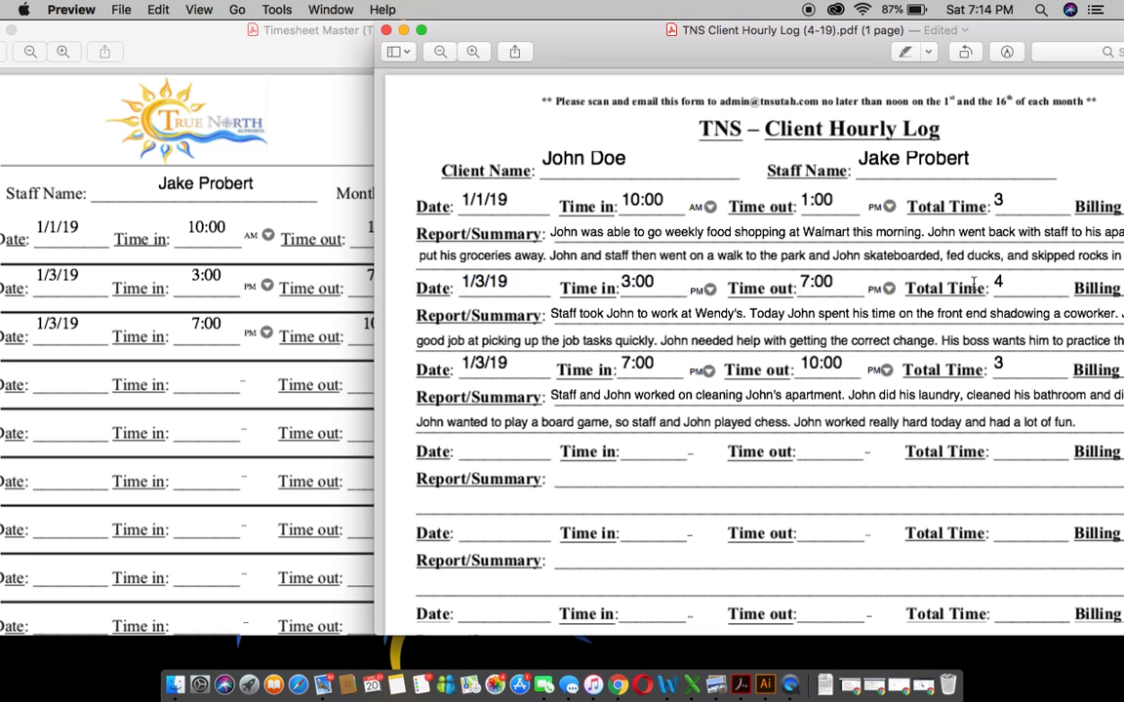
double_click(919, 31)
drag(919, 31, 1082, 31)
Step: Scroll through the timesheet, then minimize both the timesheet and client log windows
click(215, 318)
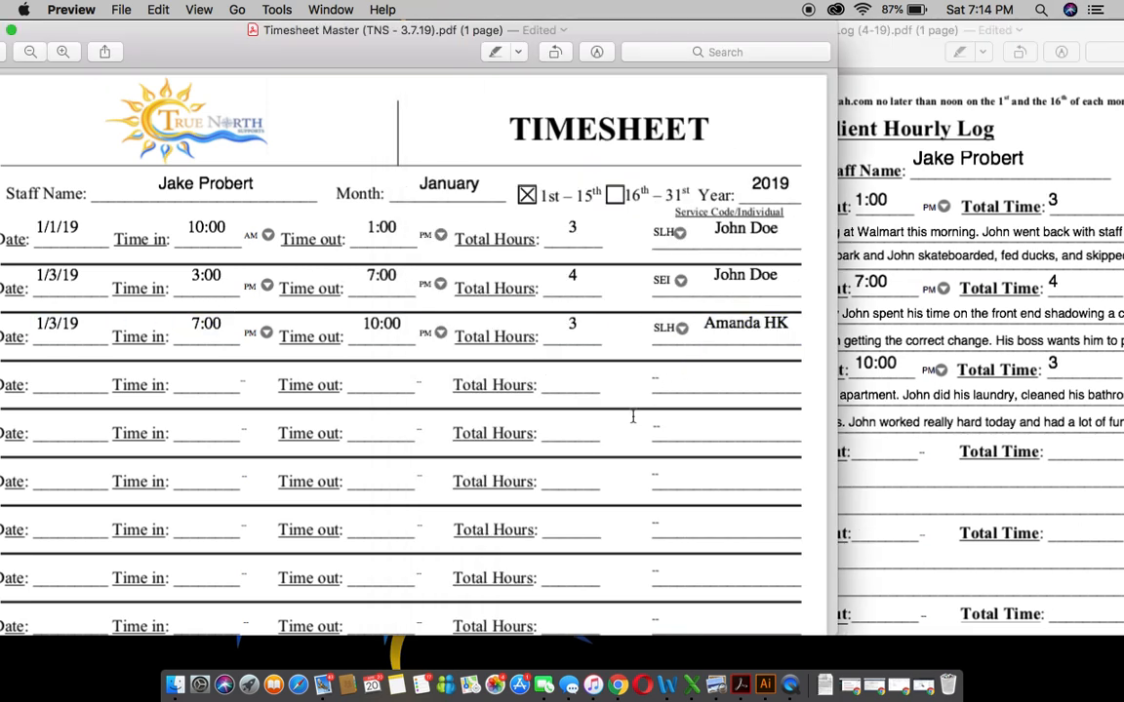
scroll(632, 416, down, 10)
scroll(632, 416, up, 10)
drag(700, 32, 710, 32)
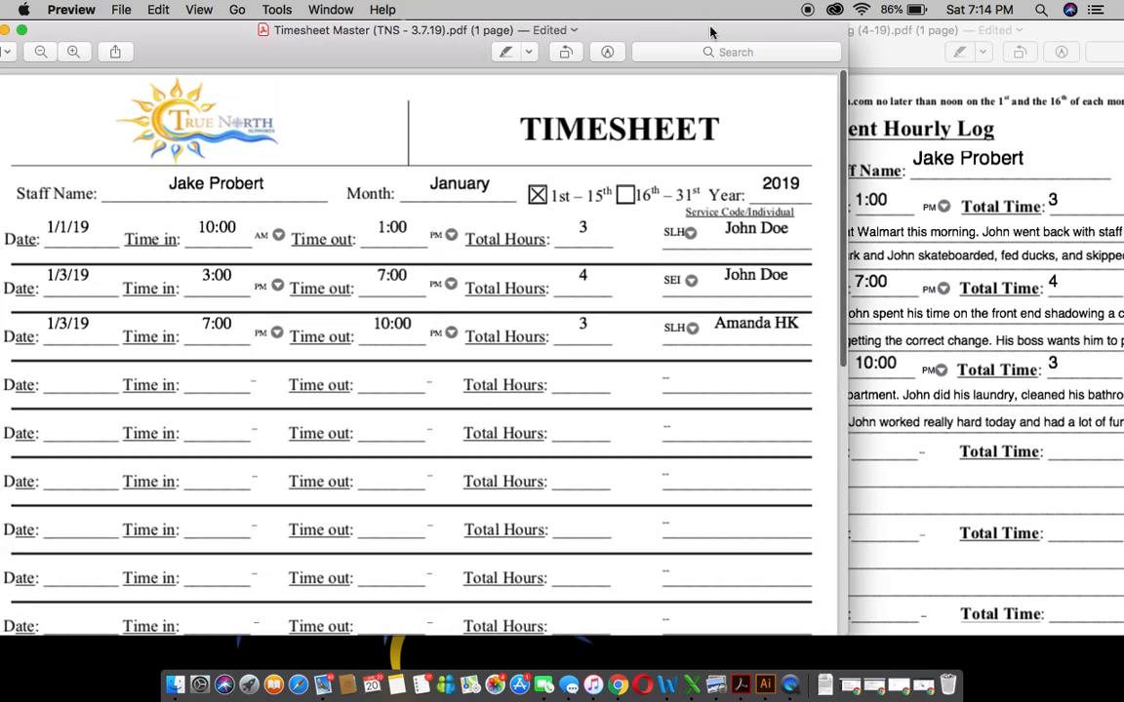
click(18, 29)
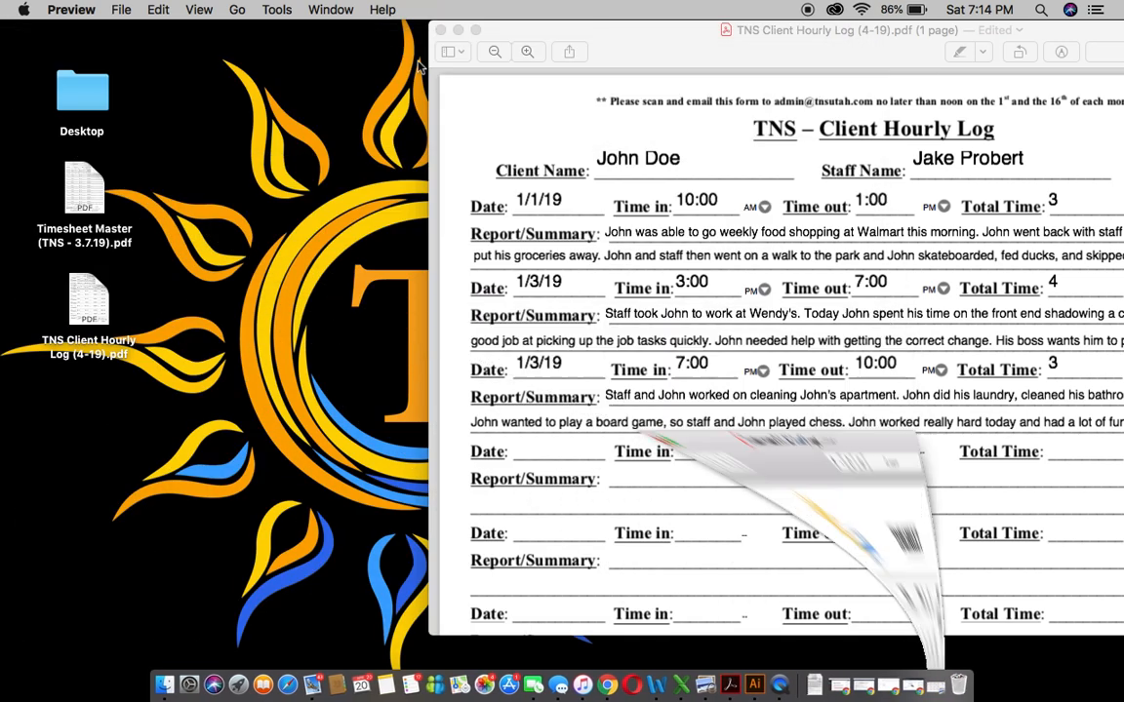
click(457, 32)
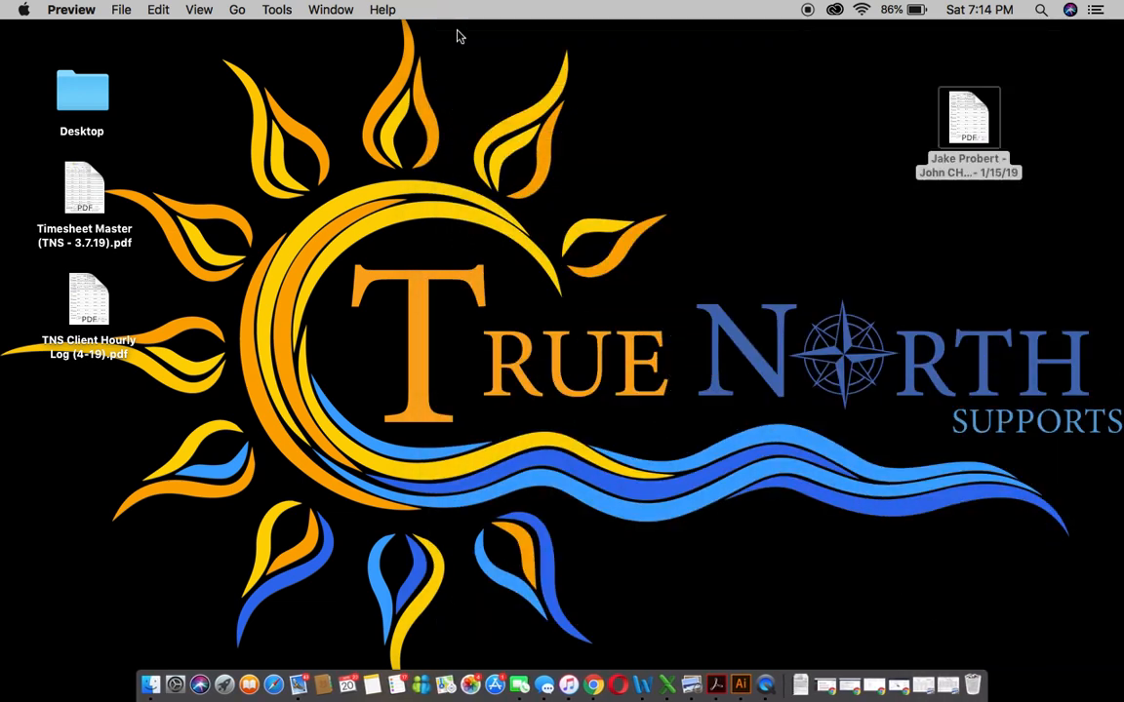